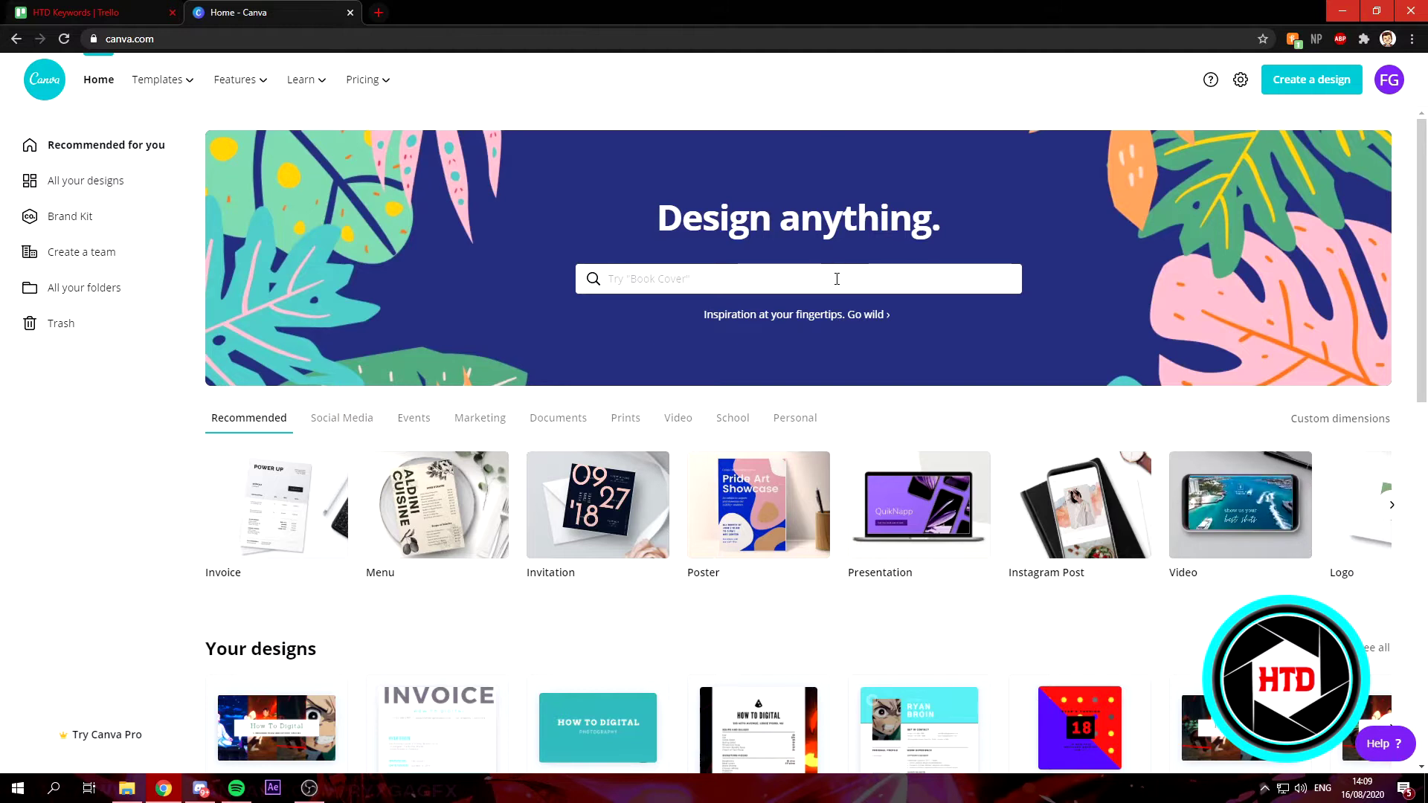
Search templates for 'resume' and start a design from the navy blue professional resume.
{"action": "type", "text": "resume"}
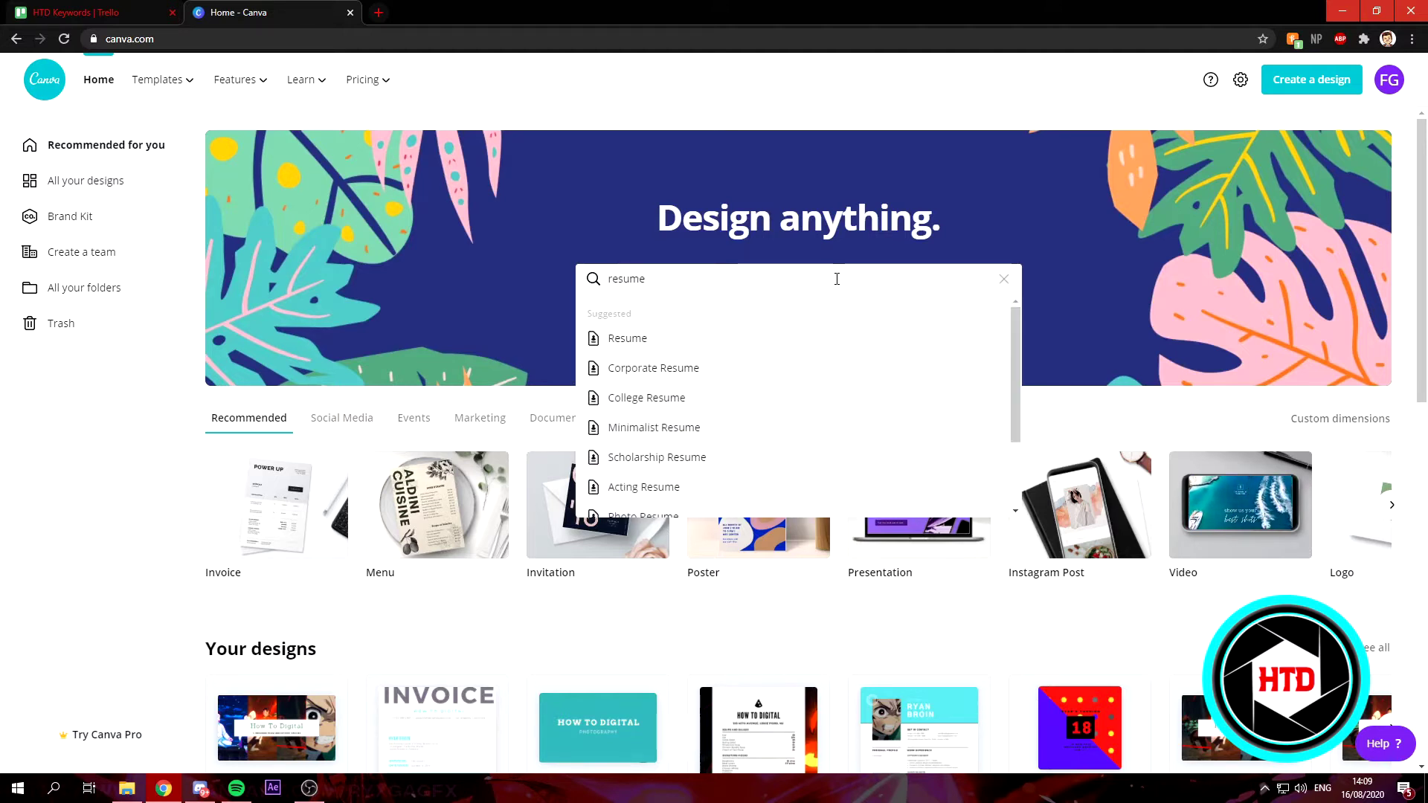
{"action": "key", "text": "Return"}
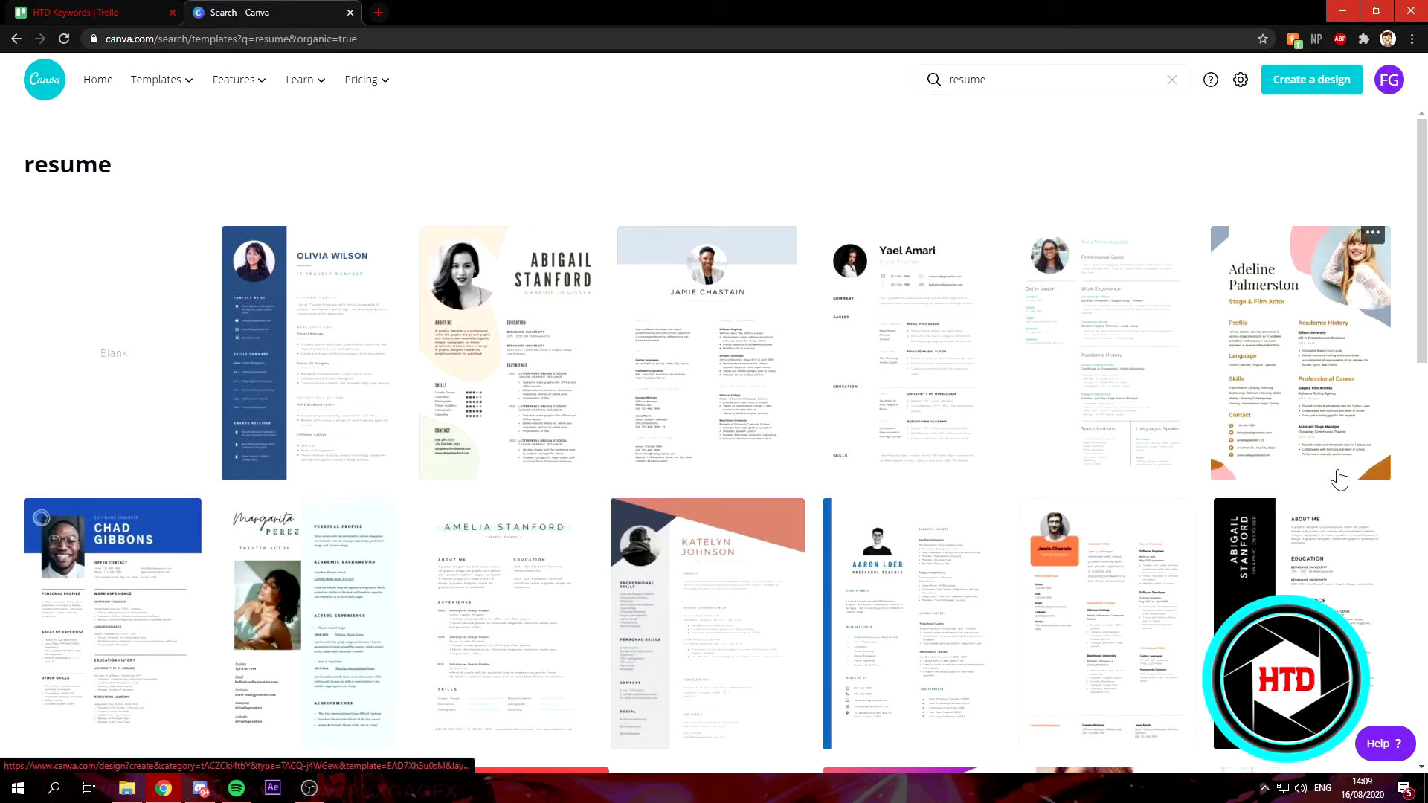
{"action": "scroll", "coordinate": [1339, 480], "scroll_direction": "down", "scroll_amount": 4}
{"action": "scroll", "coordinate": [1027, 541], "scroll_direction": "up", "scroll_amount": 4}
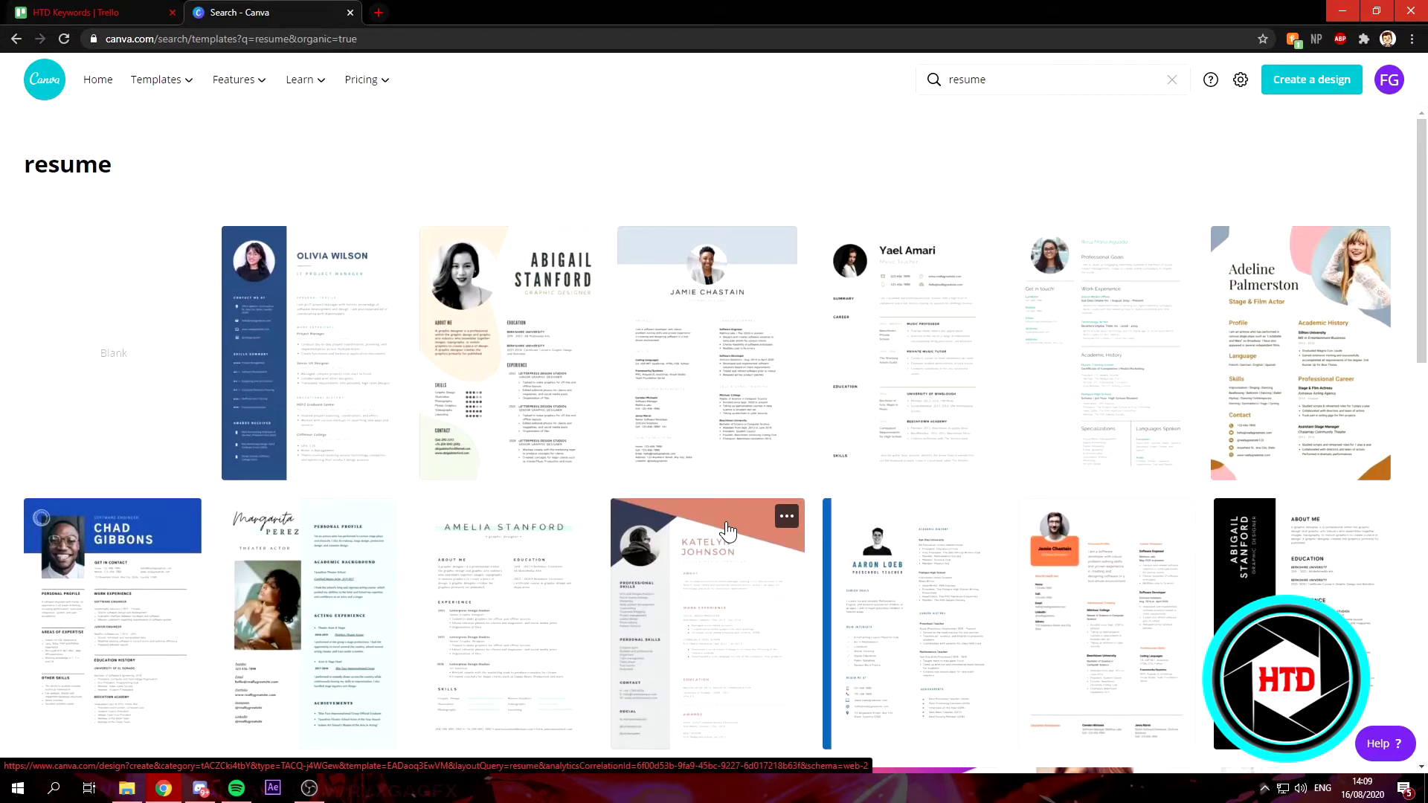
{"action": "scroll", "coordinate": [727, 529], "scroll_direction": "down", "scroll_amount": 8}
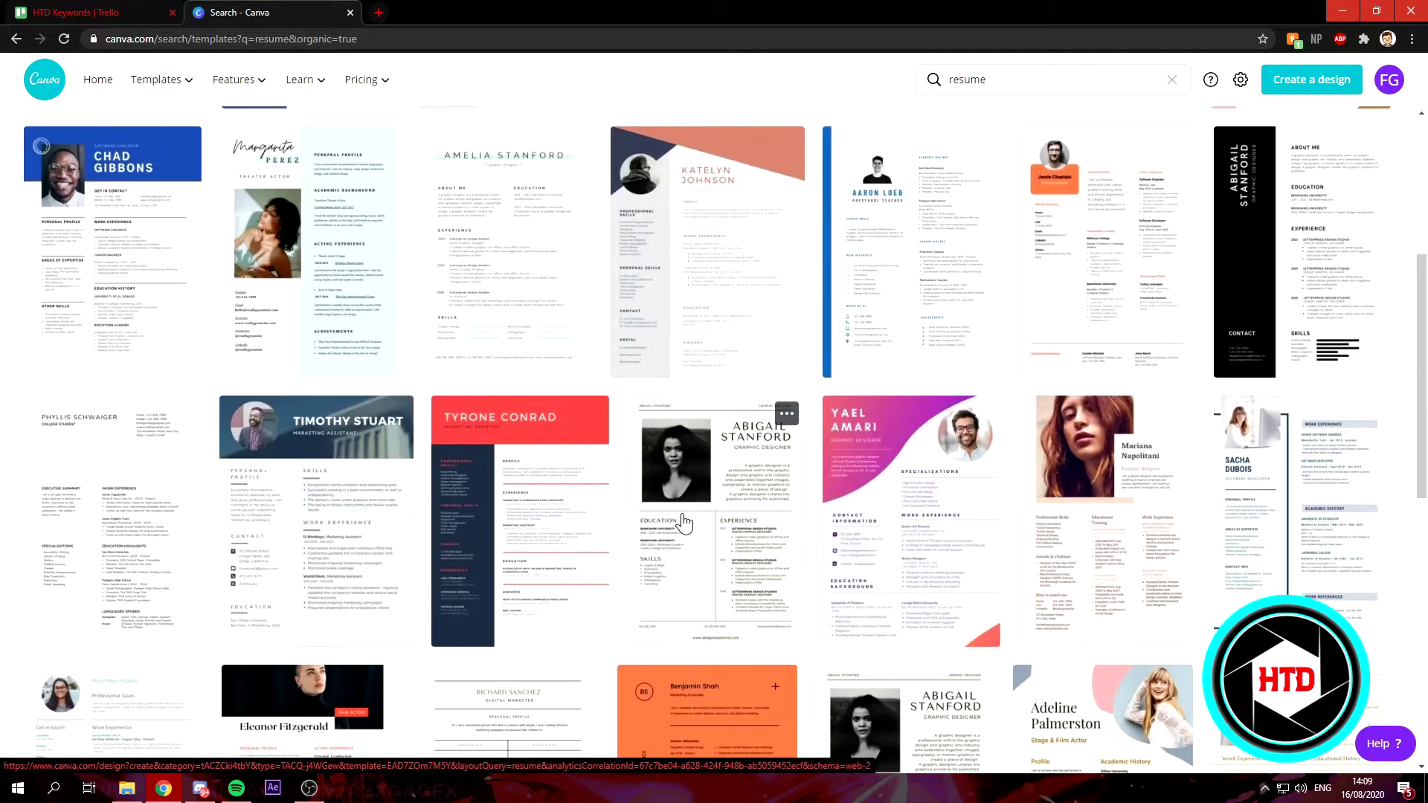
{"action": "scroll", "coordinate": [653, 528], "scroll_direction": "up", "scroll_amount": 8}
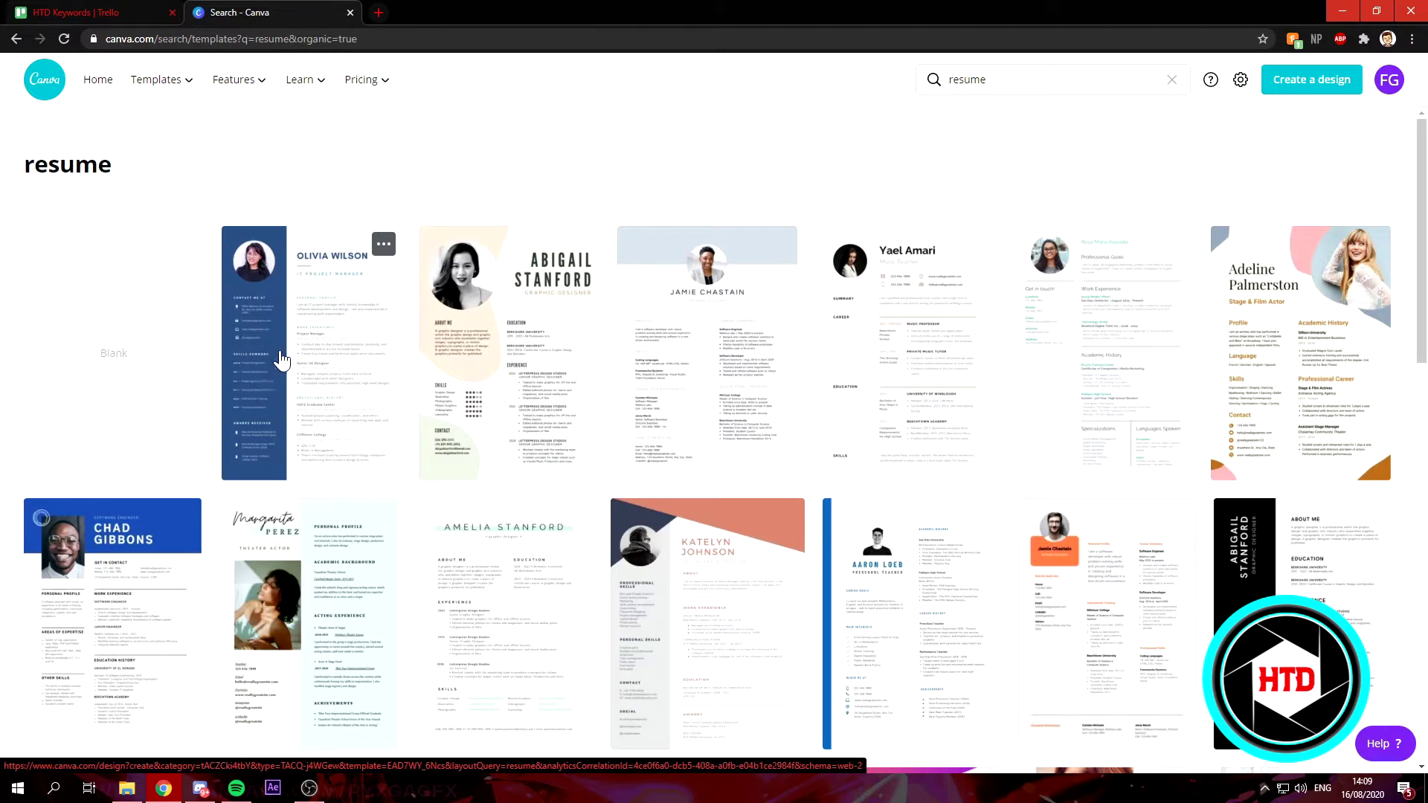
{"action": "left_click", "coordinate": [295, 351]}
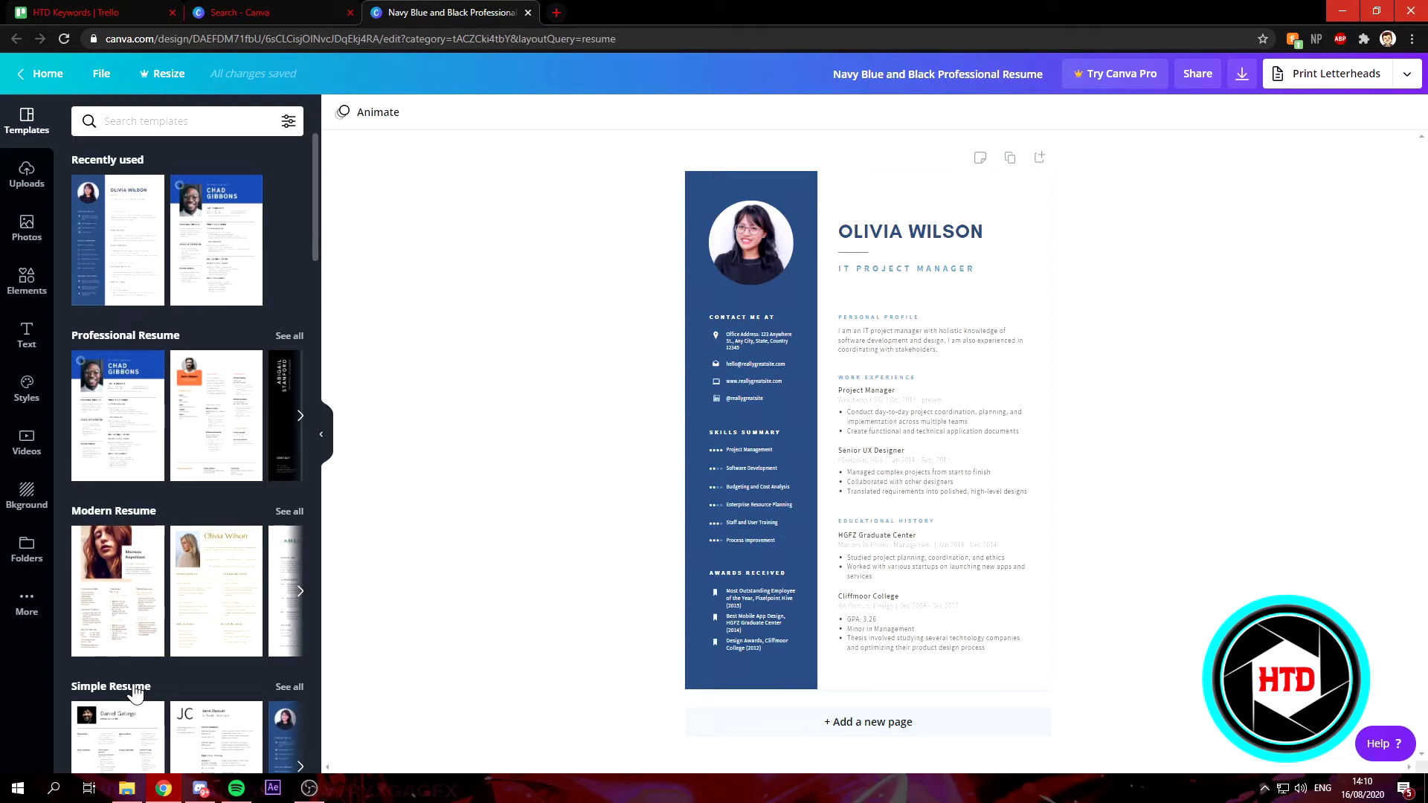
Scroll through the Templates panel categories beside the newly opened navy resume.
{"action": "scroll", "coordinate": [123, 669], "scroll_direction": "down", "scroll_amount": 4}
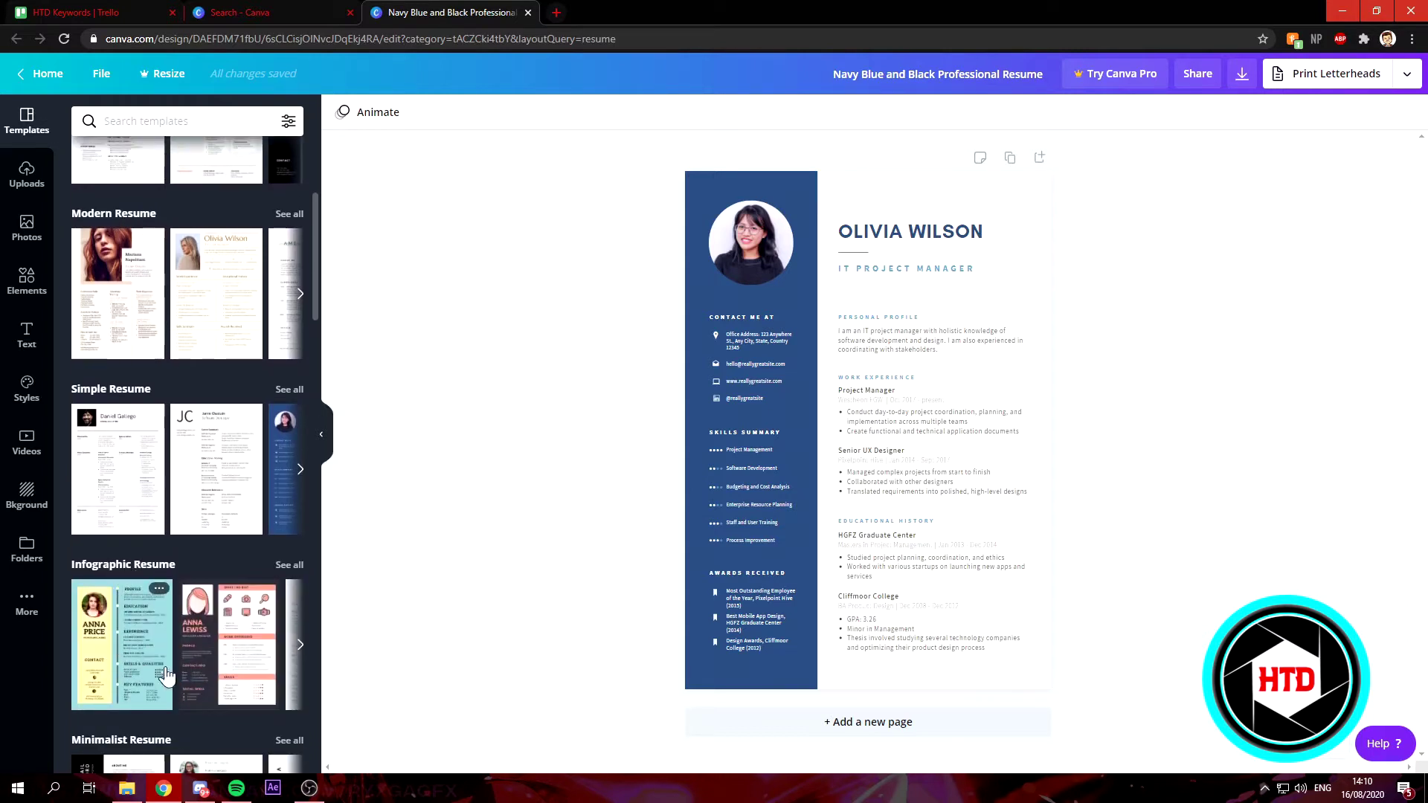
{"action": "scroll", "coordinate": [205, 639], "scroll_direction": "up", "scroll_amount": 4}
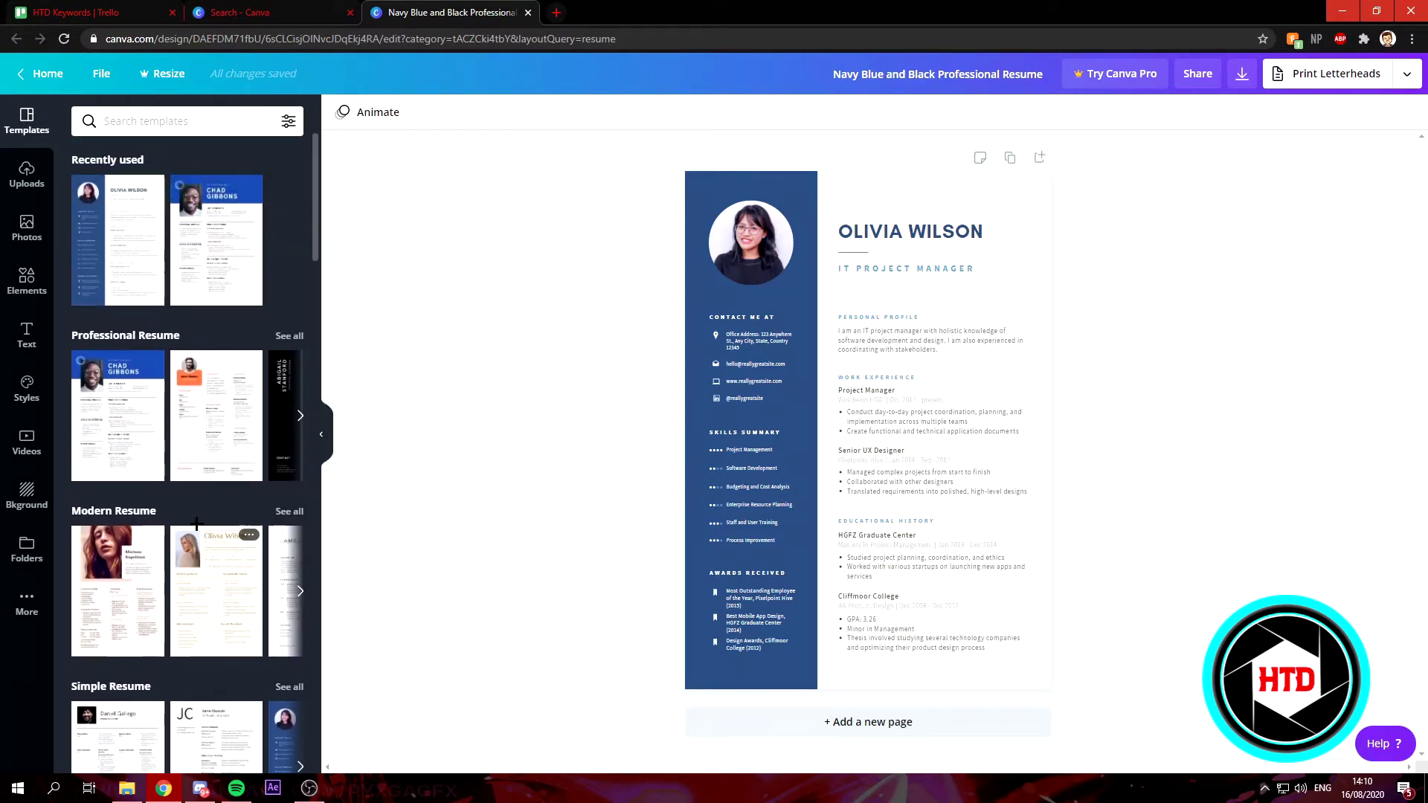
{"action": "scroll", "coordinate": [104, 521], "scroll_direction": "down", "scroll_amount": 3}
{"action": "scroll", "coordinate": [96, 517], "scroll_direction": "down", "scroll_amount": 5}
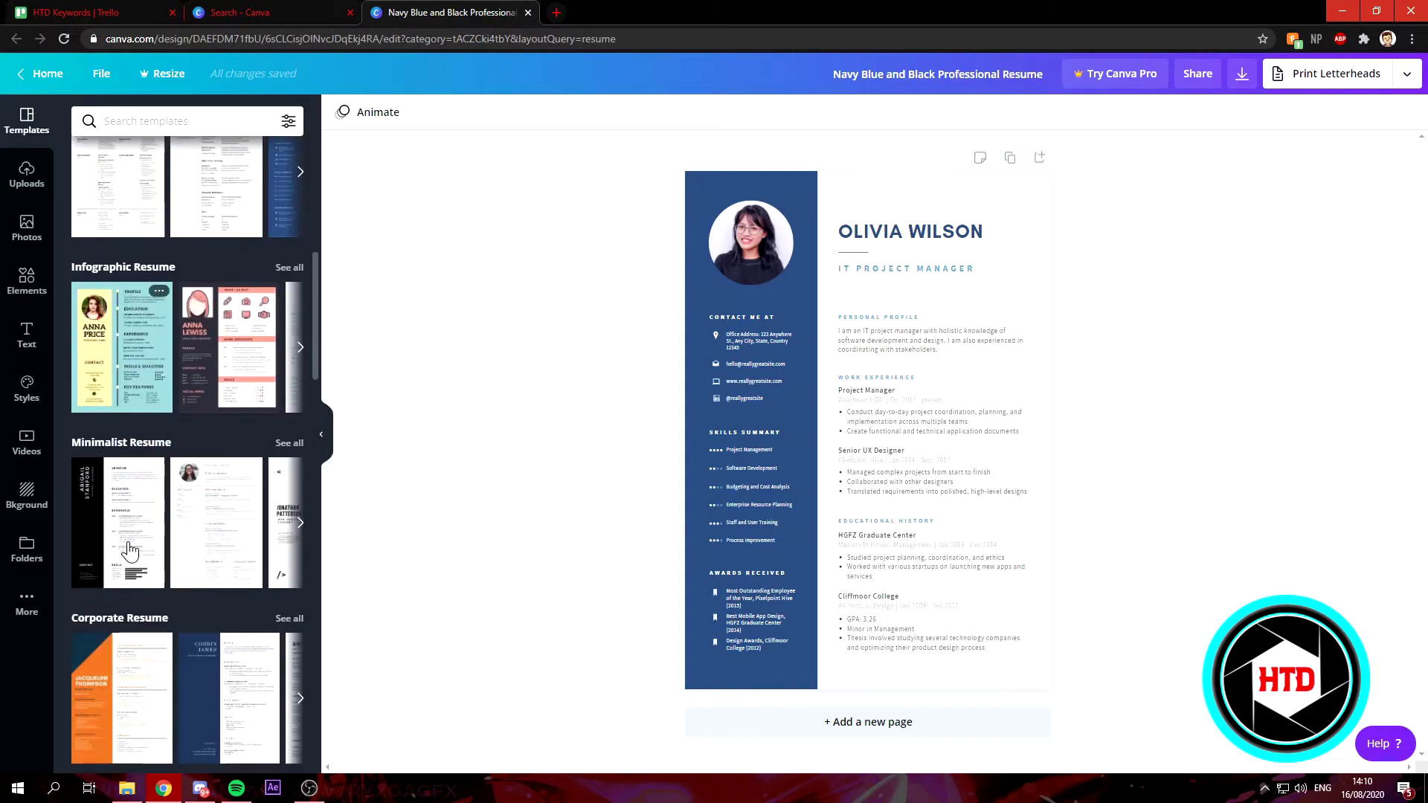
{"action": "scroll", "coordinate": [216, 586], "scroll_direction": "up", "scroll_amount": 8}
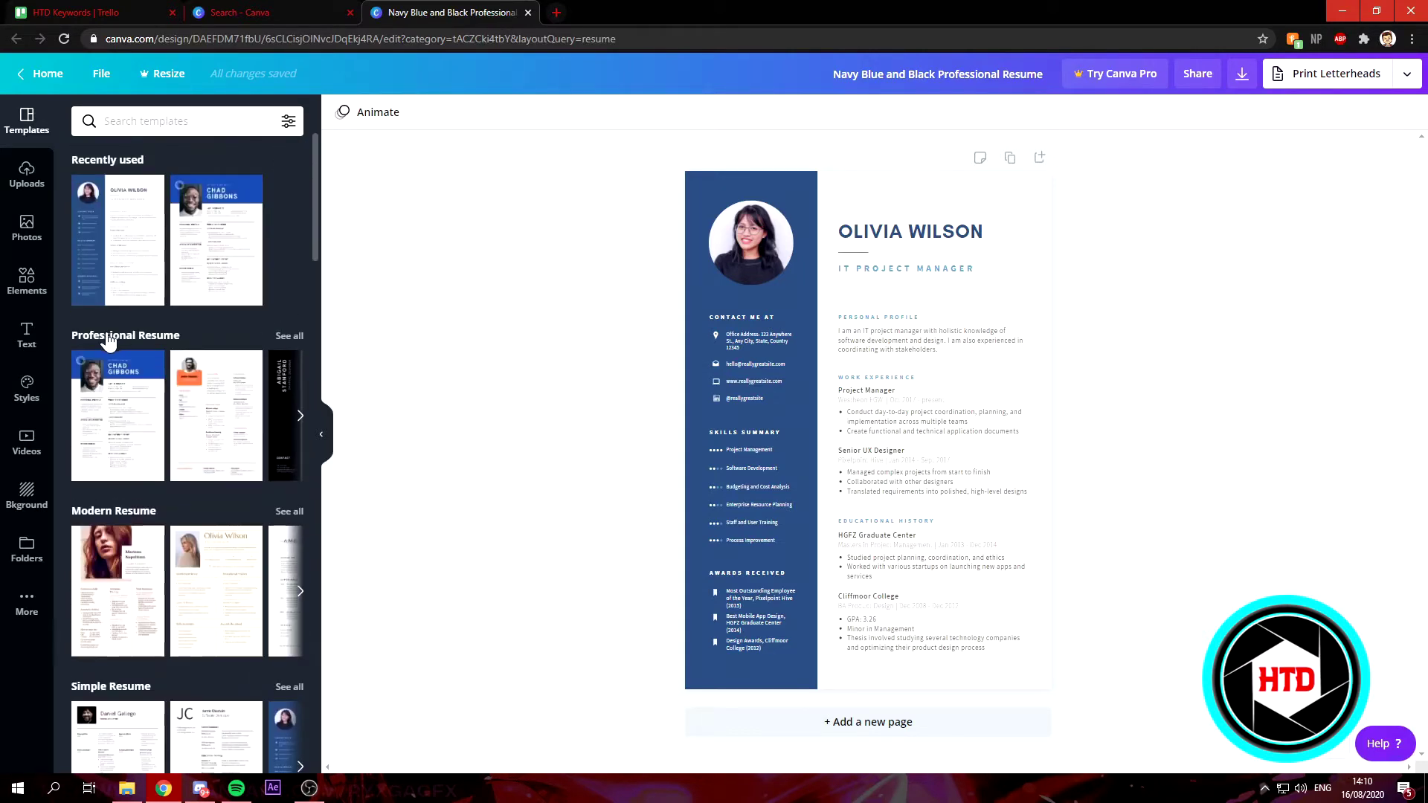
Use 'See all' on Professional Resume and scroll through the listed templates.
{"action": "left_click", "coordinate": [287, 336]}
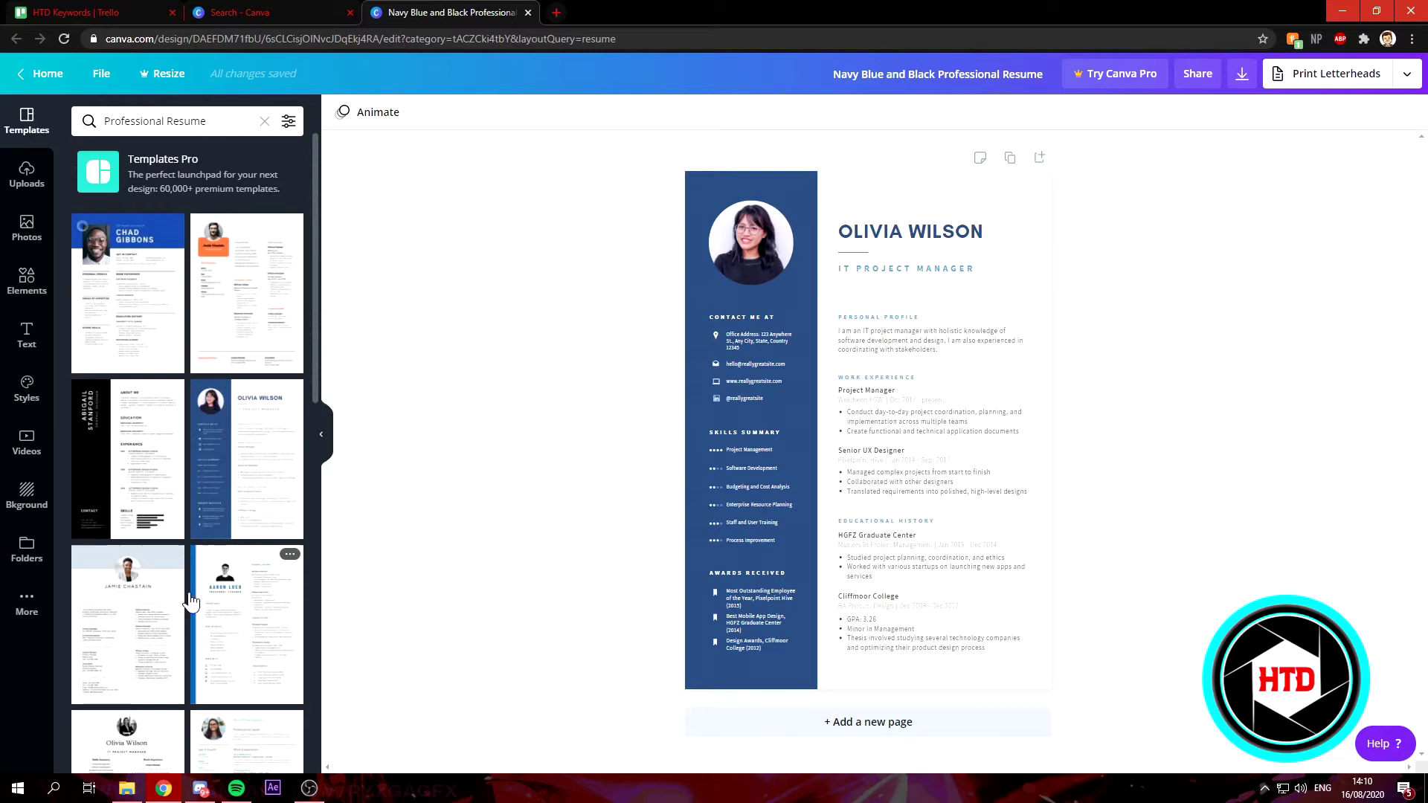
{"action": "scroll", "coordinate": [141, 610], "scroll_direction": "down", "scroll_amount": 2}
{"action": "scroll", "coordinate": [254, 632], "scroll_direction": "down", "scroll_amount": 1}
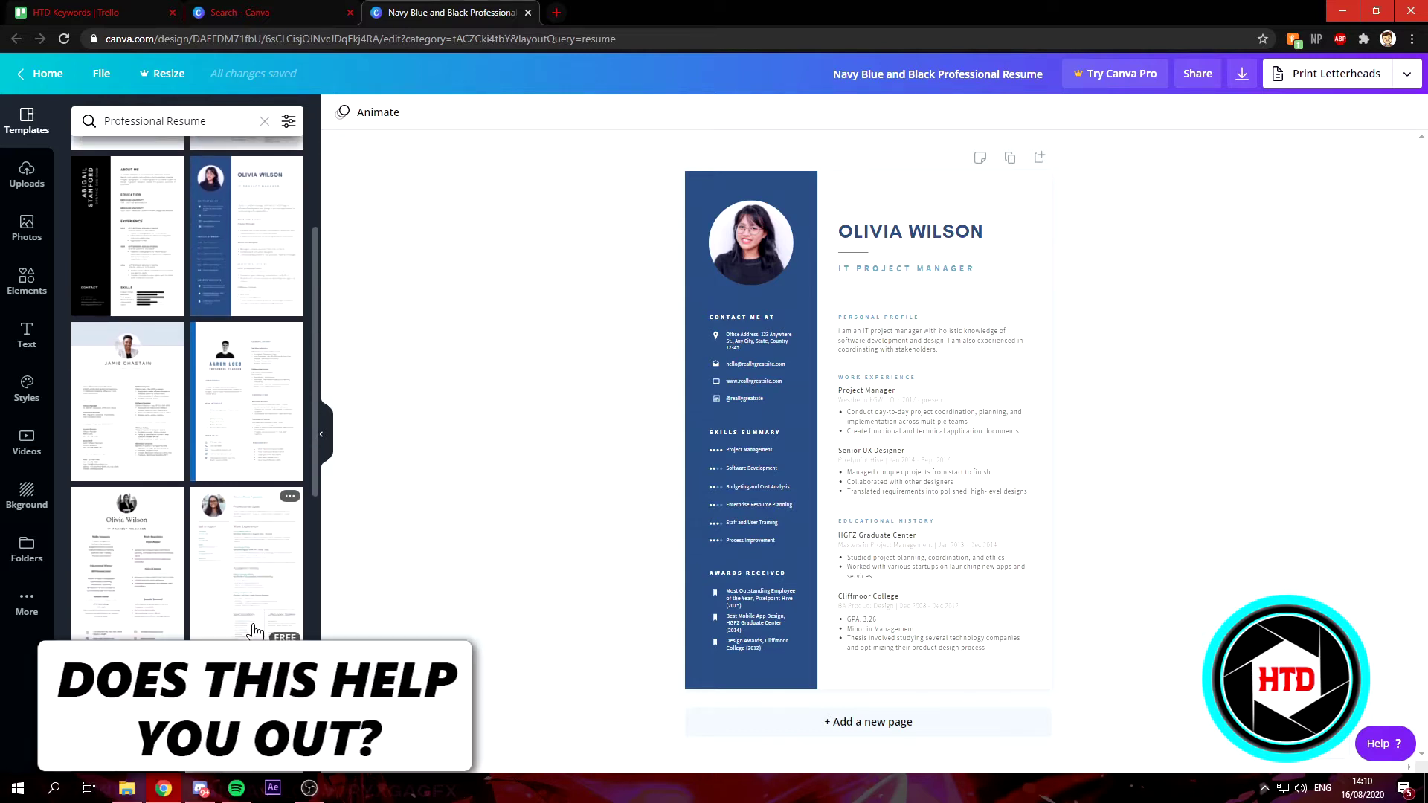
{"action": "scroll", "coordinate": [254, 632], "scroll_direction": "down", "scroll_amount": 1}
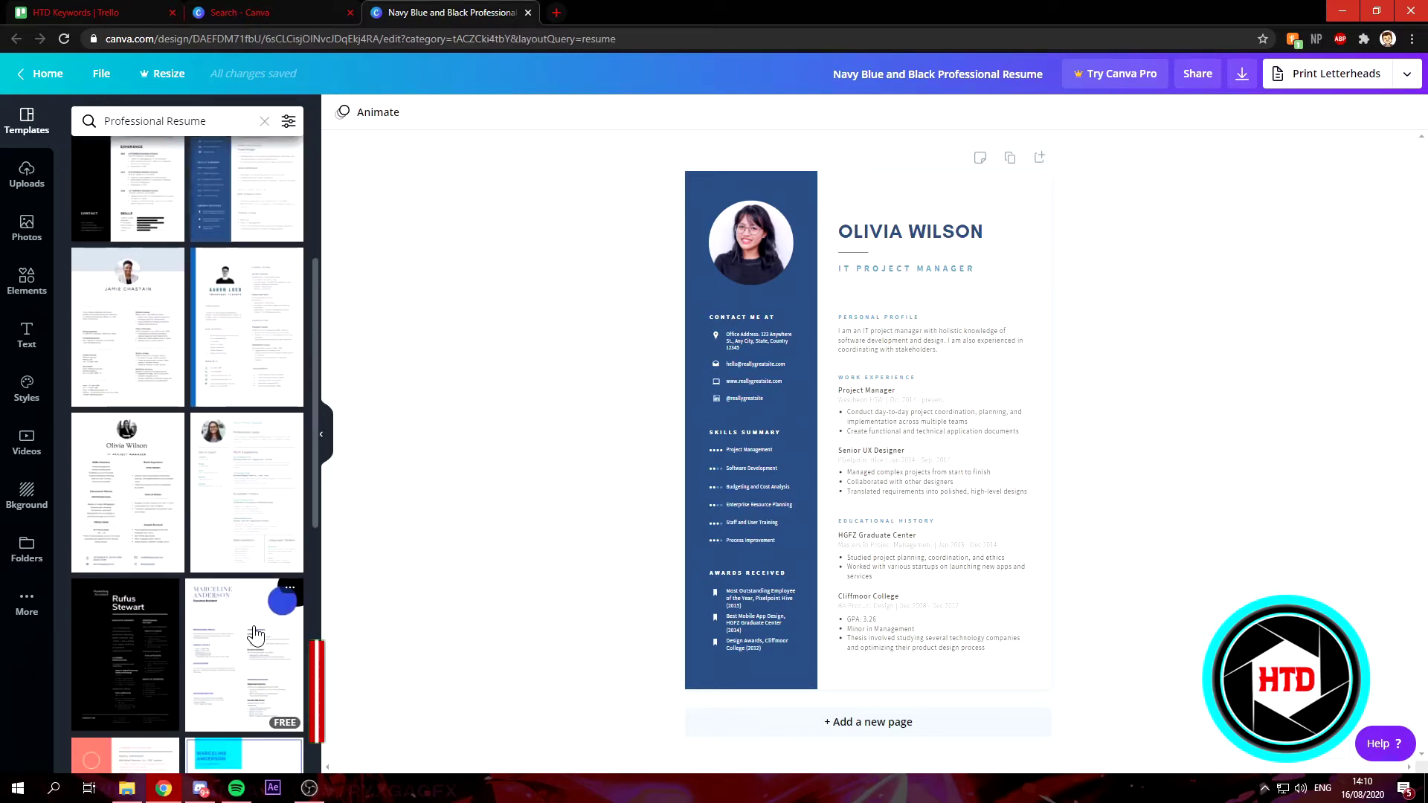
{"action": "scroll", "coordinate": [87, 519], "scroll_direction": "up", "scroll_amount": 4}
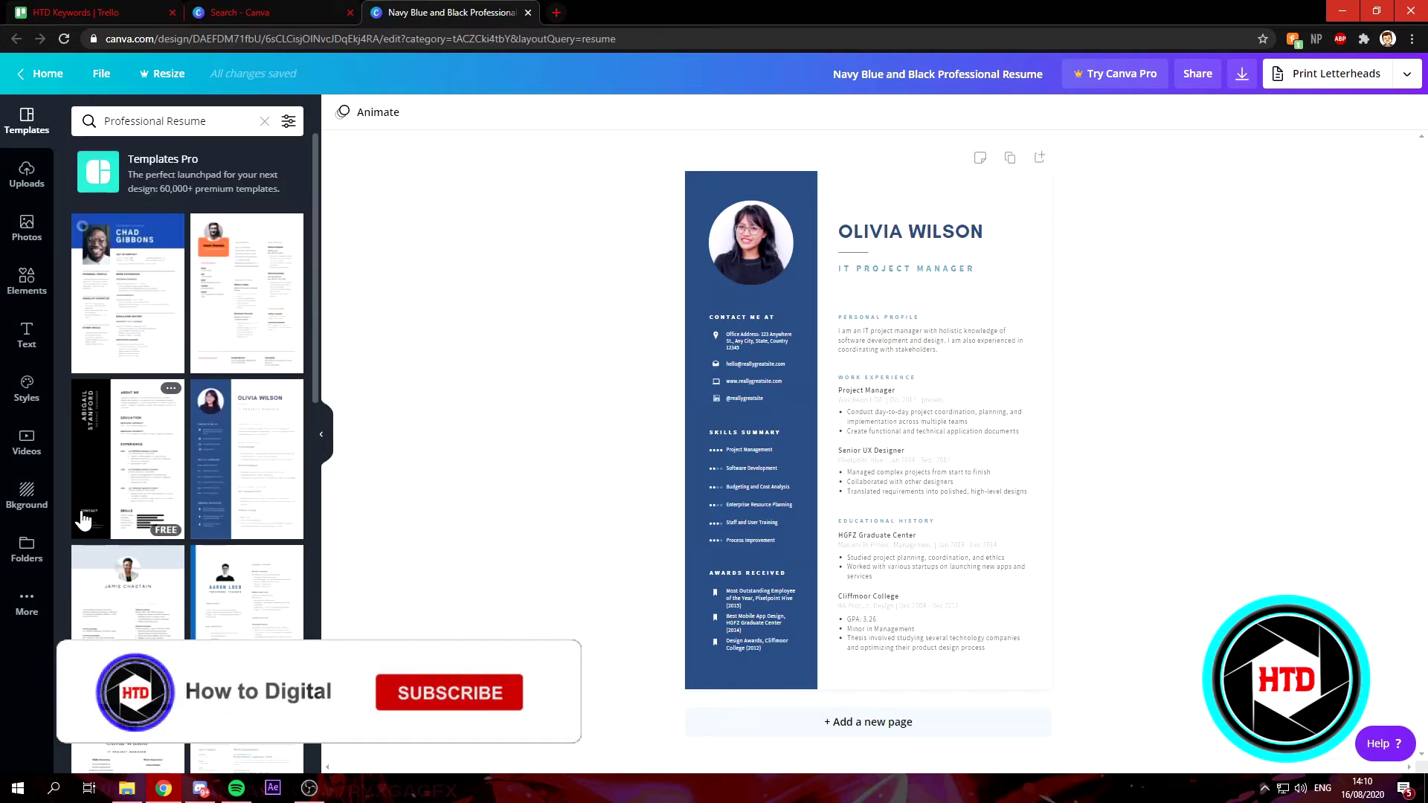
Apply the blue-header Software Engineer resume template to the design.
{"action": "left_click", "coordinate": [134, 318]}
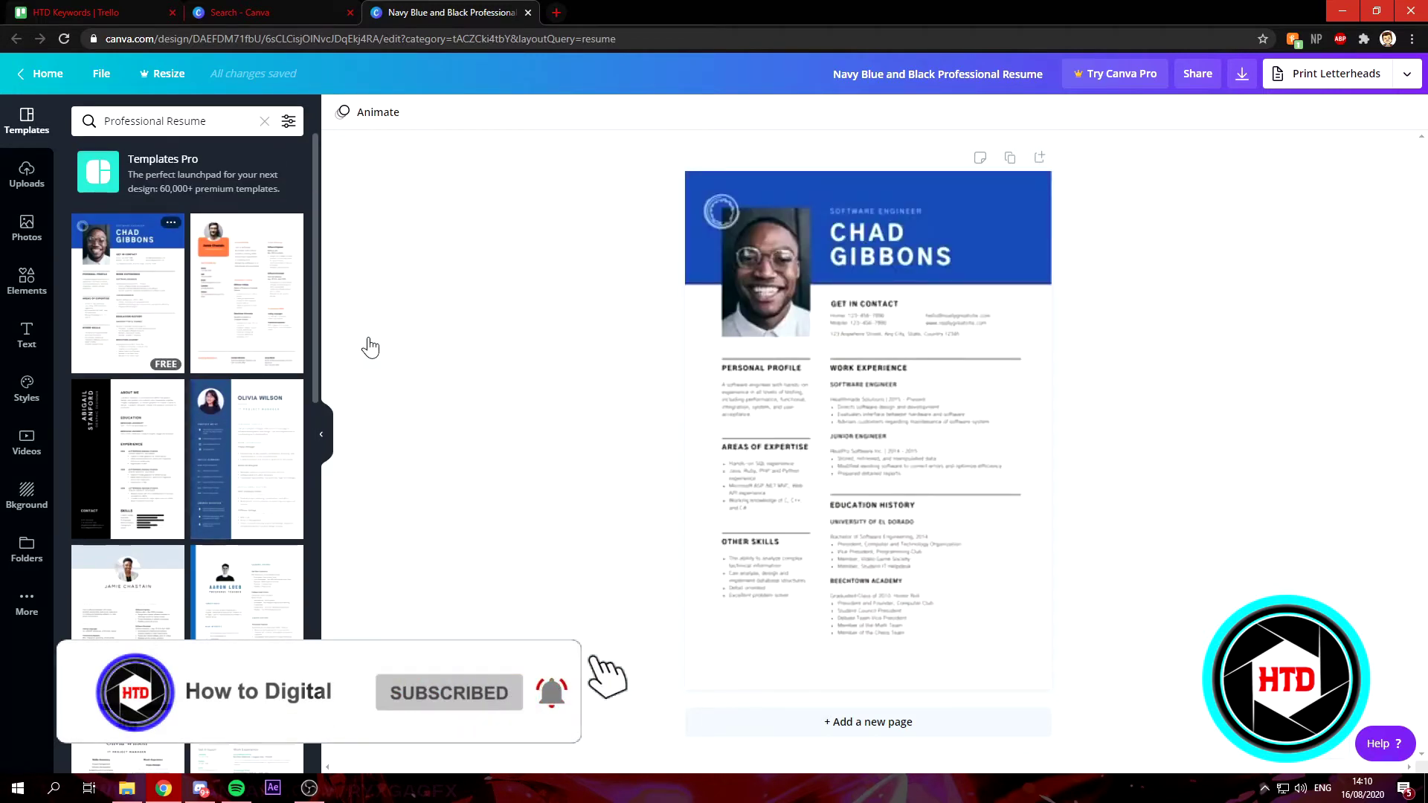
{"action": "left_click", "coordinate": [776, 270]}
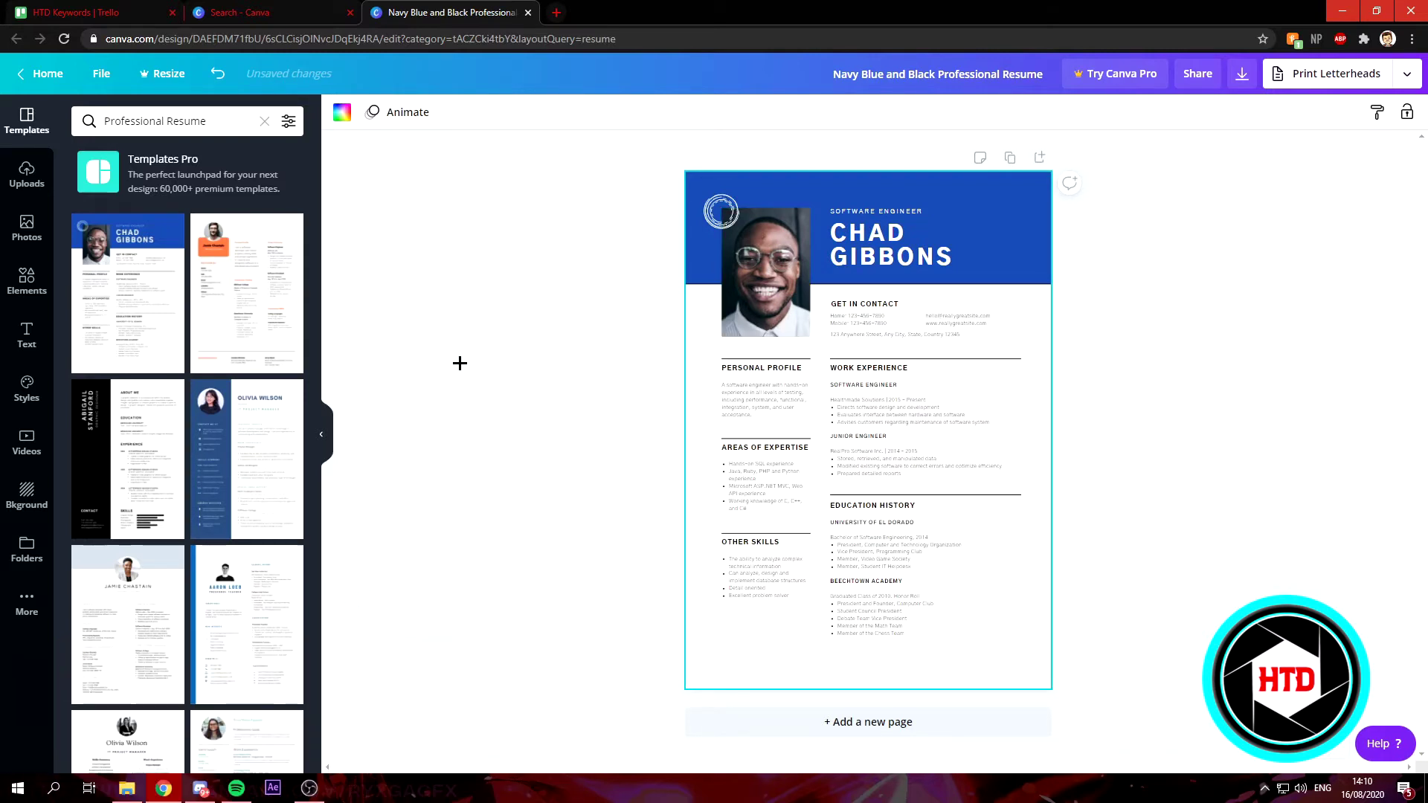
{"action": "left_click", "coordinate": [1111, 335]}
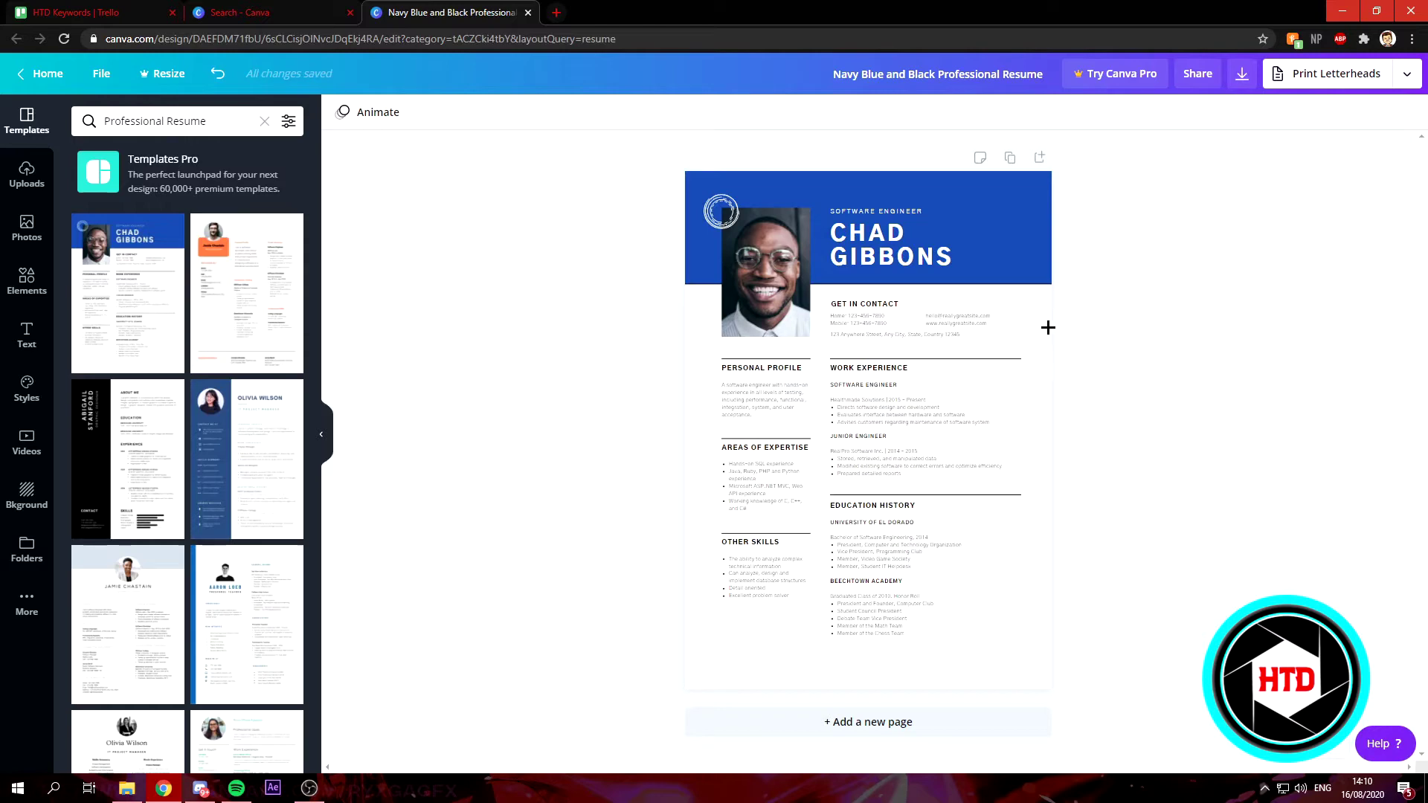
{"action": "left_click", "coordinate": [1037, 521]}
Set the page zoom to 125%, after briefly viewing it at 100%.
{"action": "left_click", "coordinate": [1296, 759]}
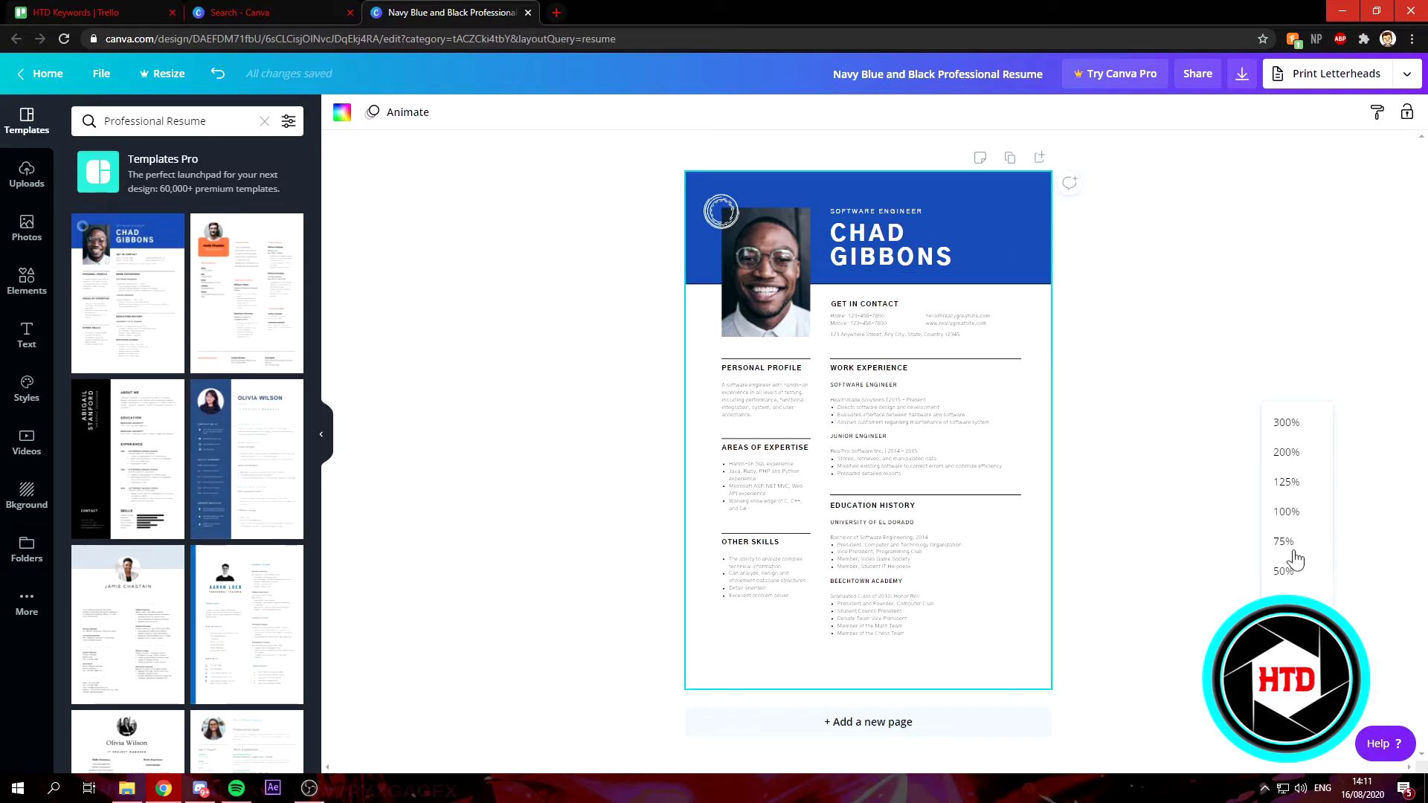
{"action": "left_click", "coordinate": [1291, 511]}
{"action": "scroll", "coordinate": [1042, 461], "scroll_direction": "up", "scroll_amount": 2}
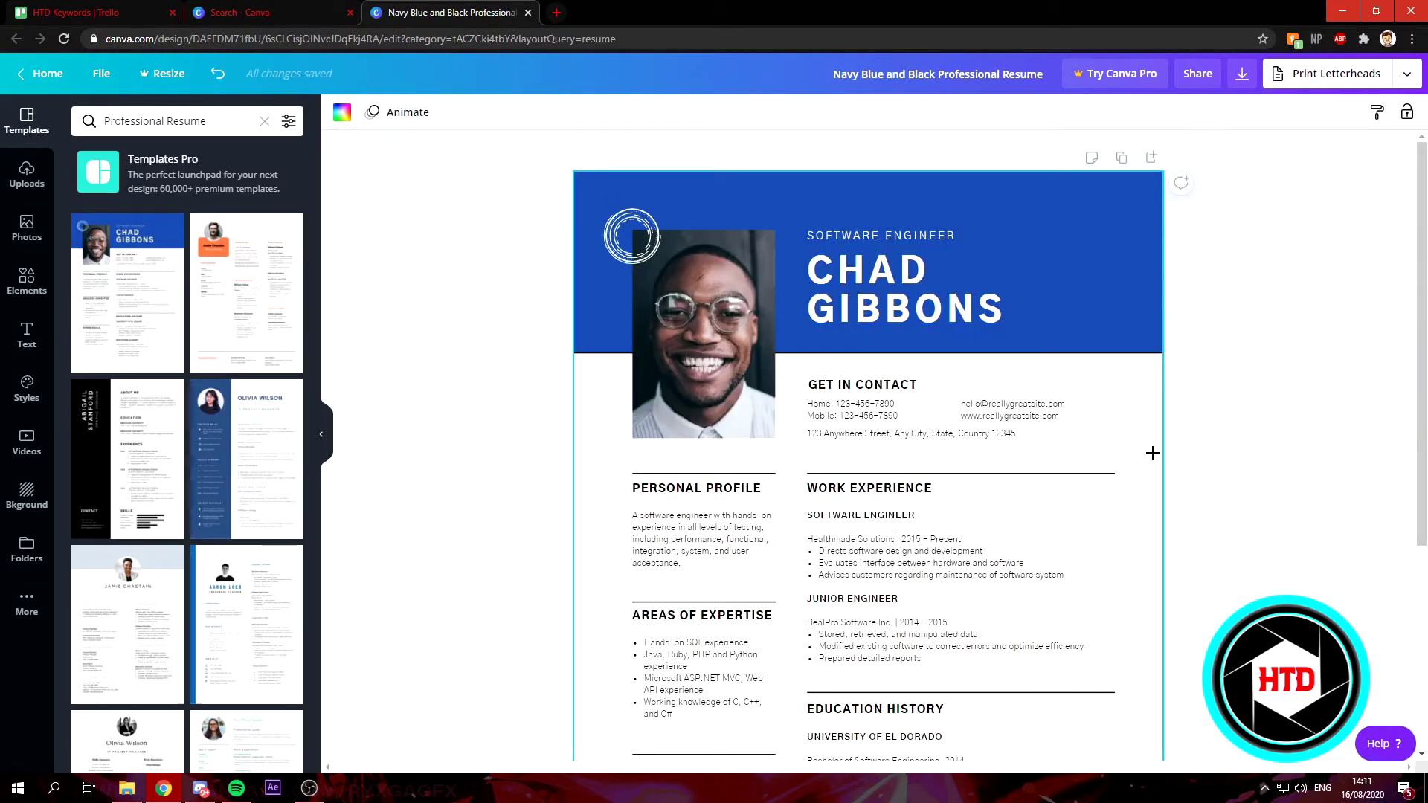
{"action": "left_click", "coordinate": [1296, 759]}
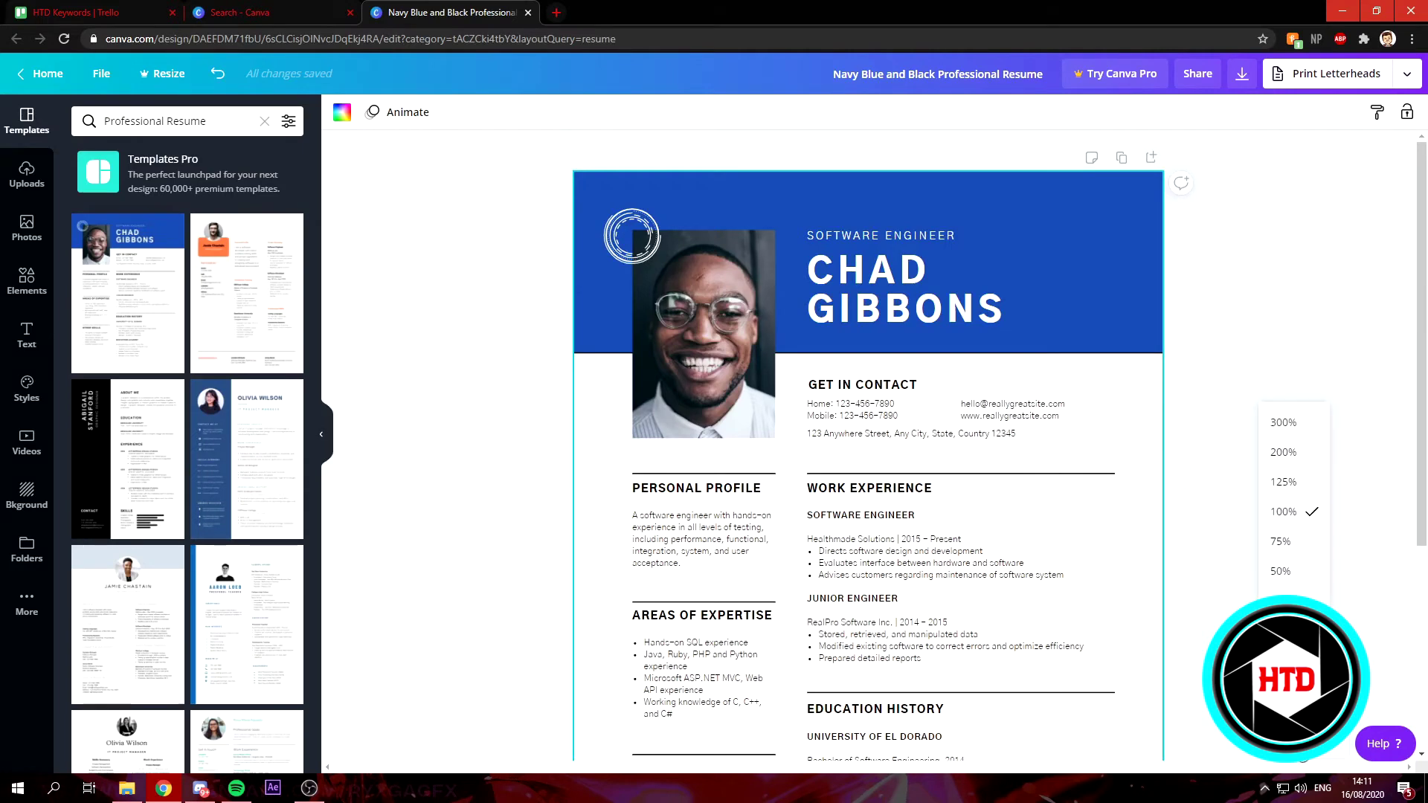
{"action": "left_click", "coordinate": [1297, 483]}
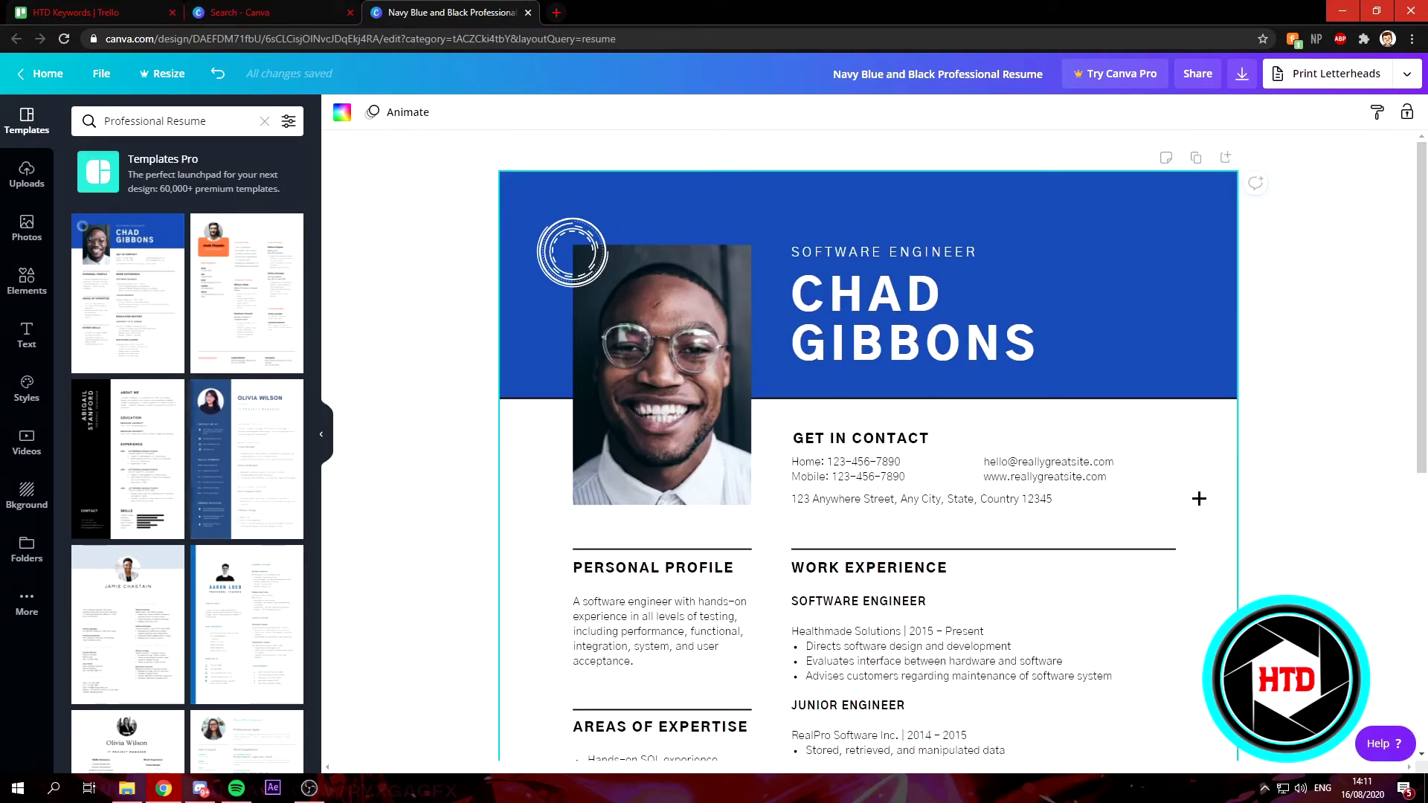
{"action": "double_click", "coordinate": [941, 296]}
{"action": "left_click_drag", "start_coordinate": [937, 292], "coordinate": [806, 291]}
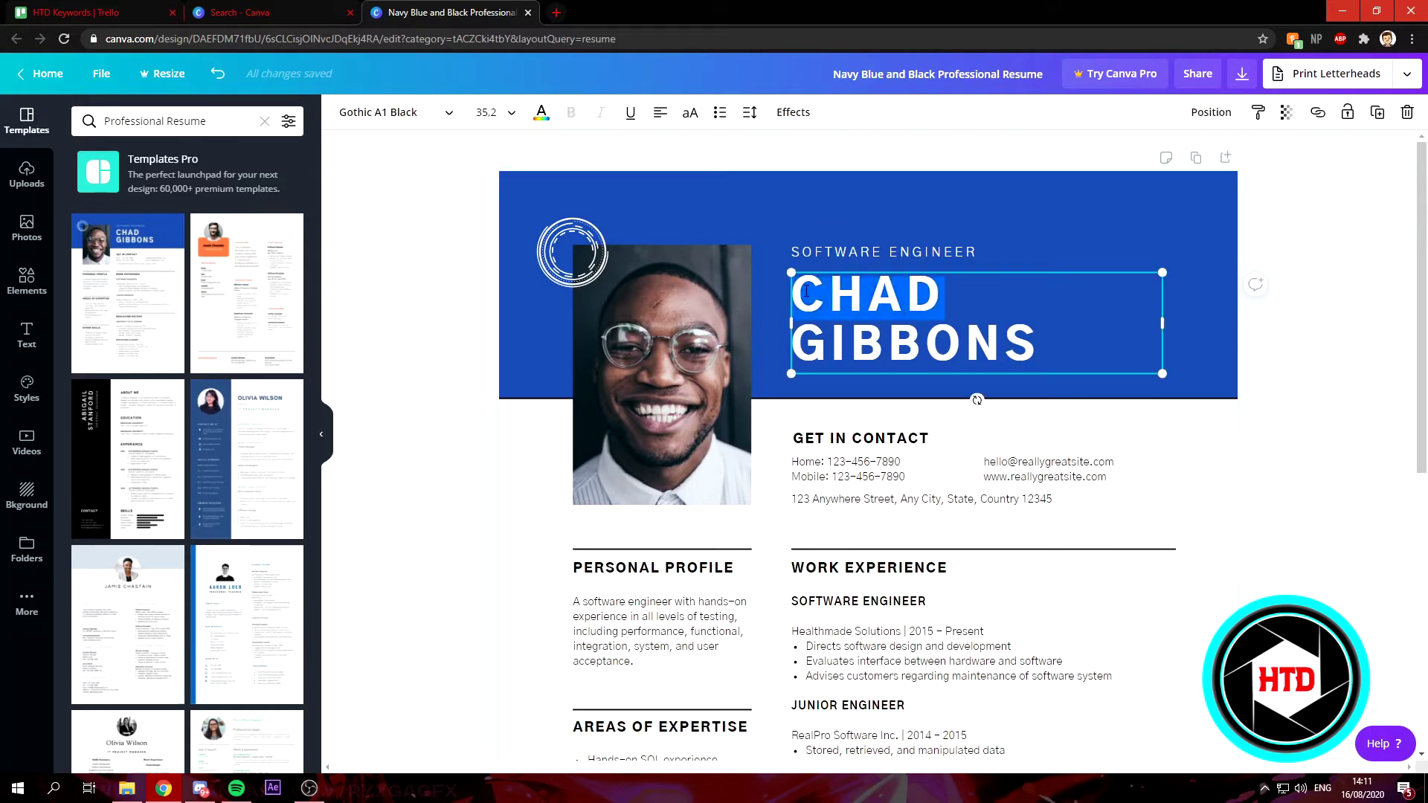
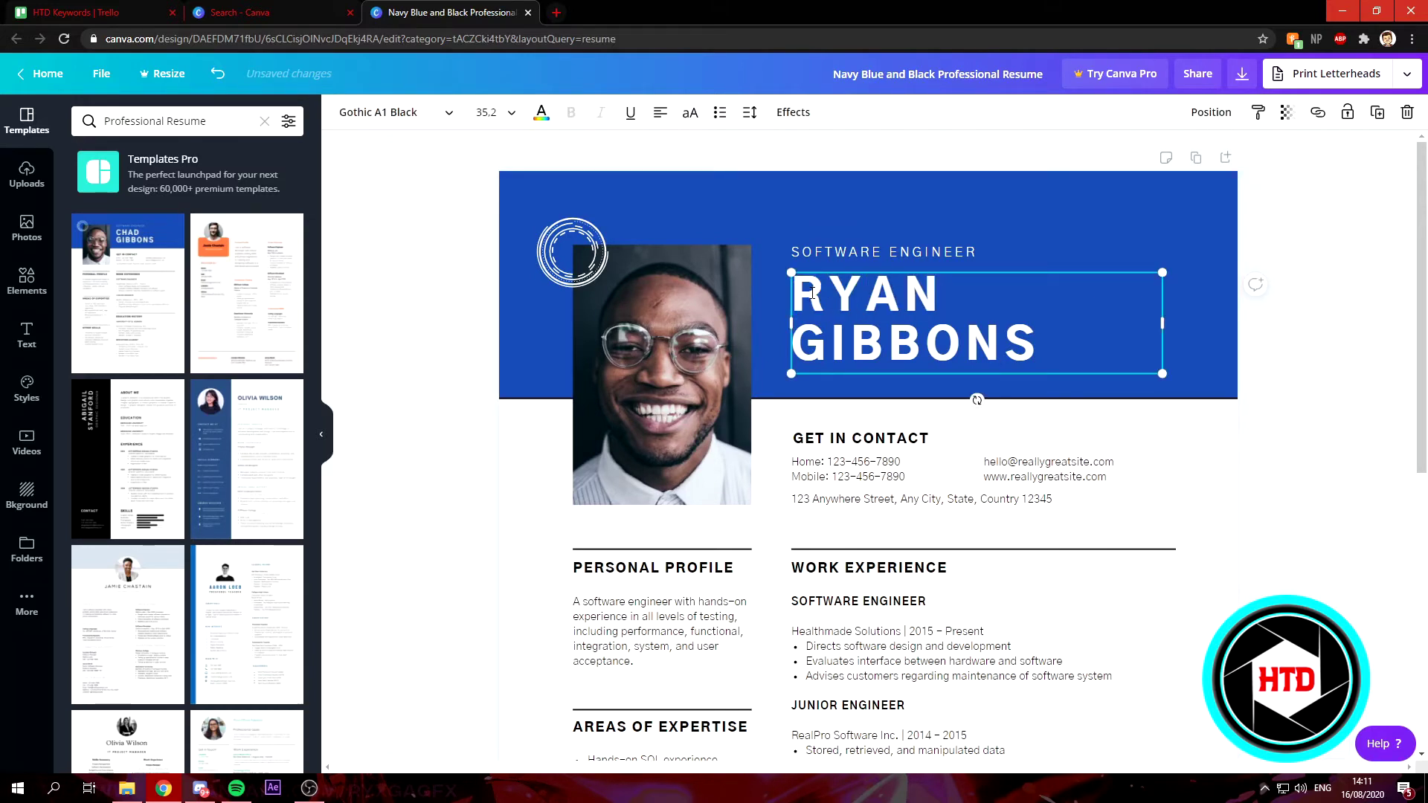
{"action": "left_click_drag", "start_coordinate": [1036, 348], "coordinate": [809, 338]}
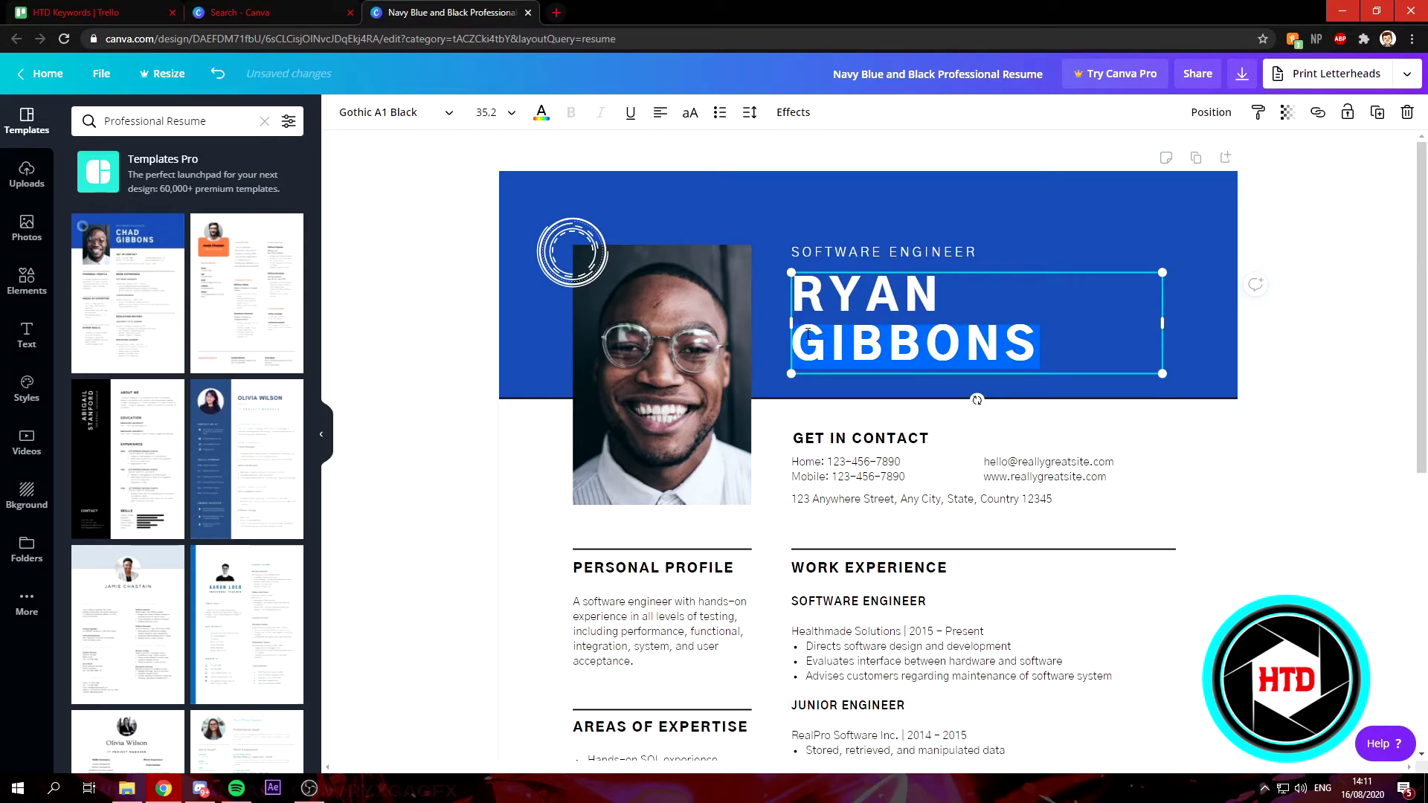
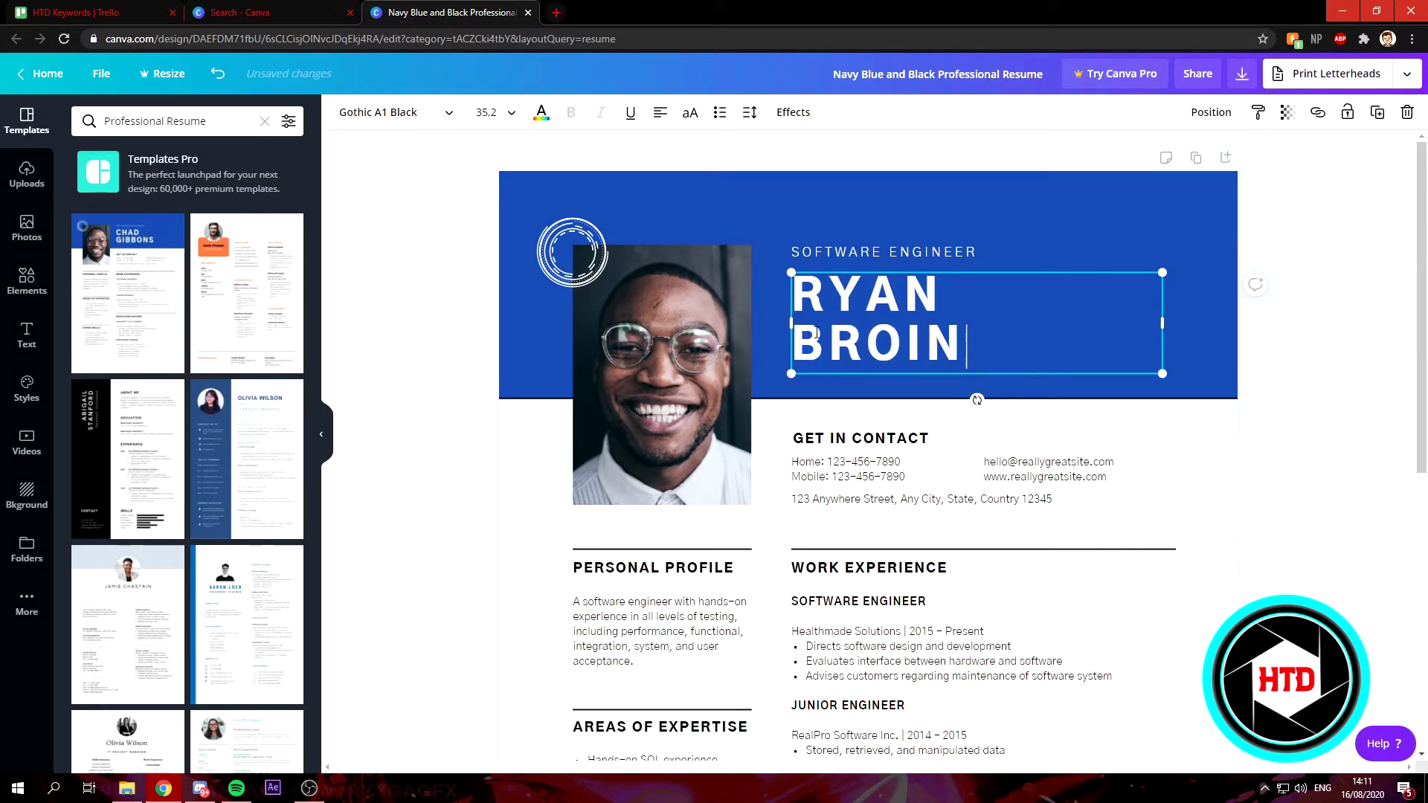
Change the job title from SOFTWARE ENGINEER to YOUTUBER.
{"action": "left_click", "coordinate": [972, 251]}
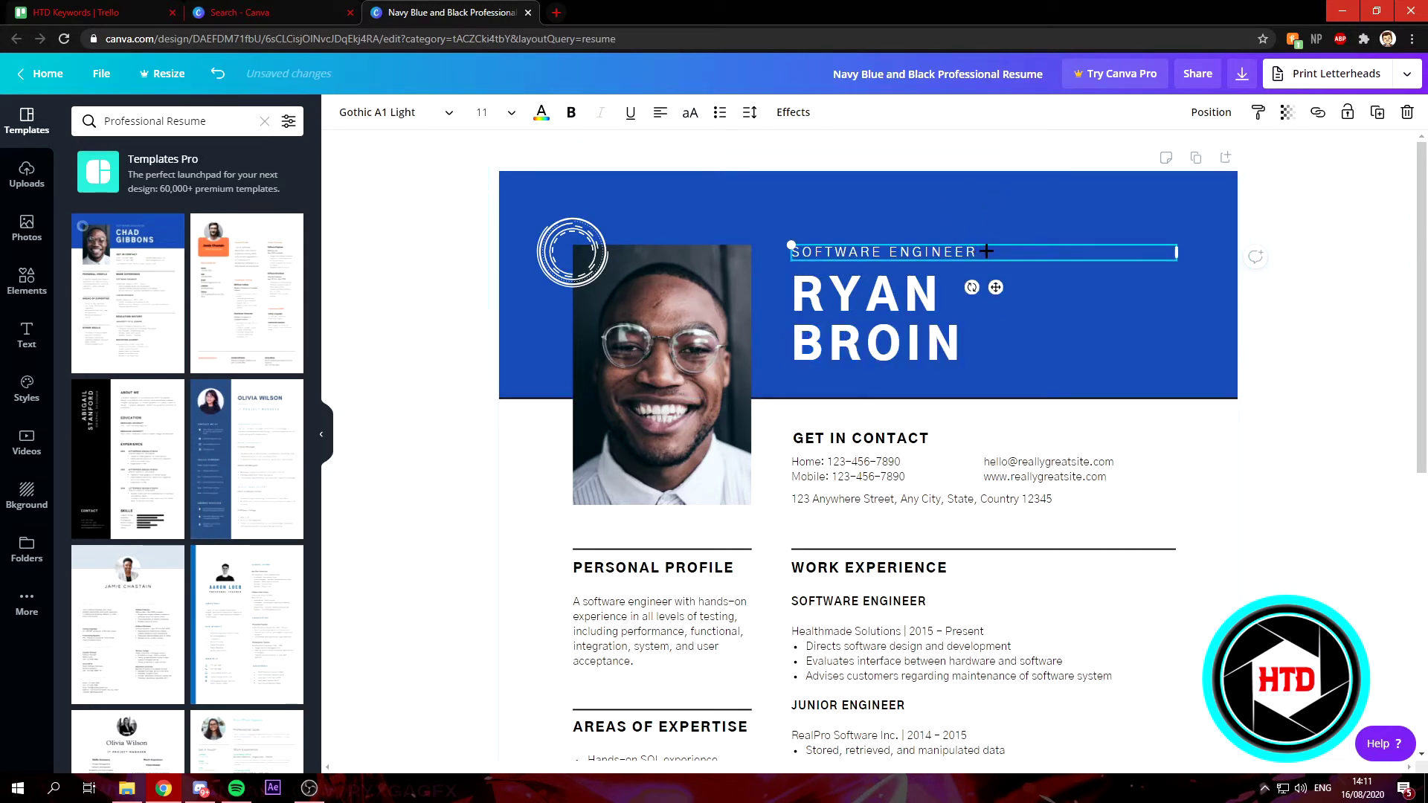
{"action": "left_click_drag", "start_coordinate": [983, 252], "coordinate": [791, 254]}
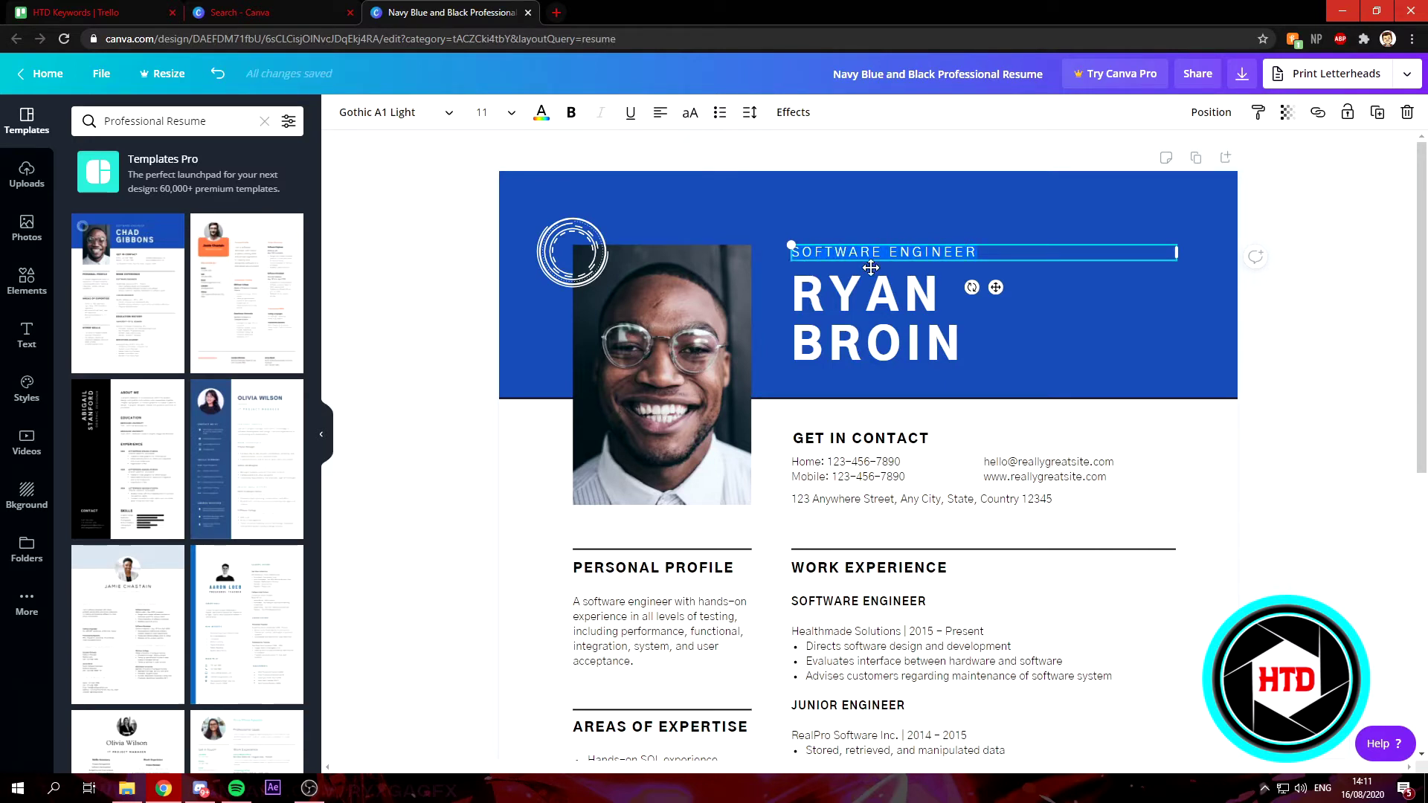
{"action": "type", "text": "Y"}
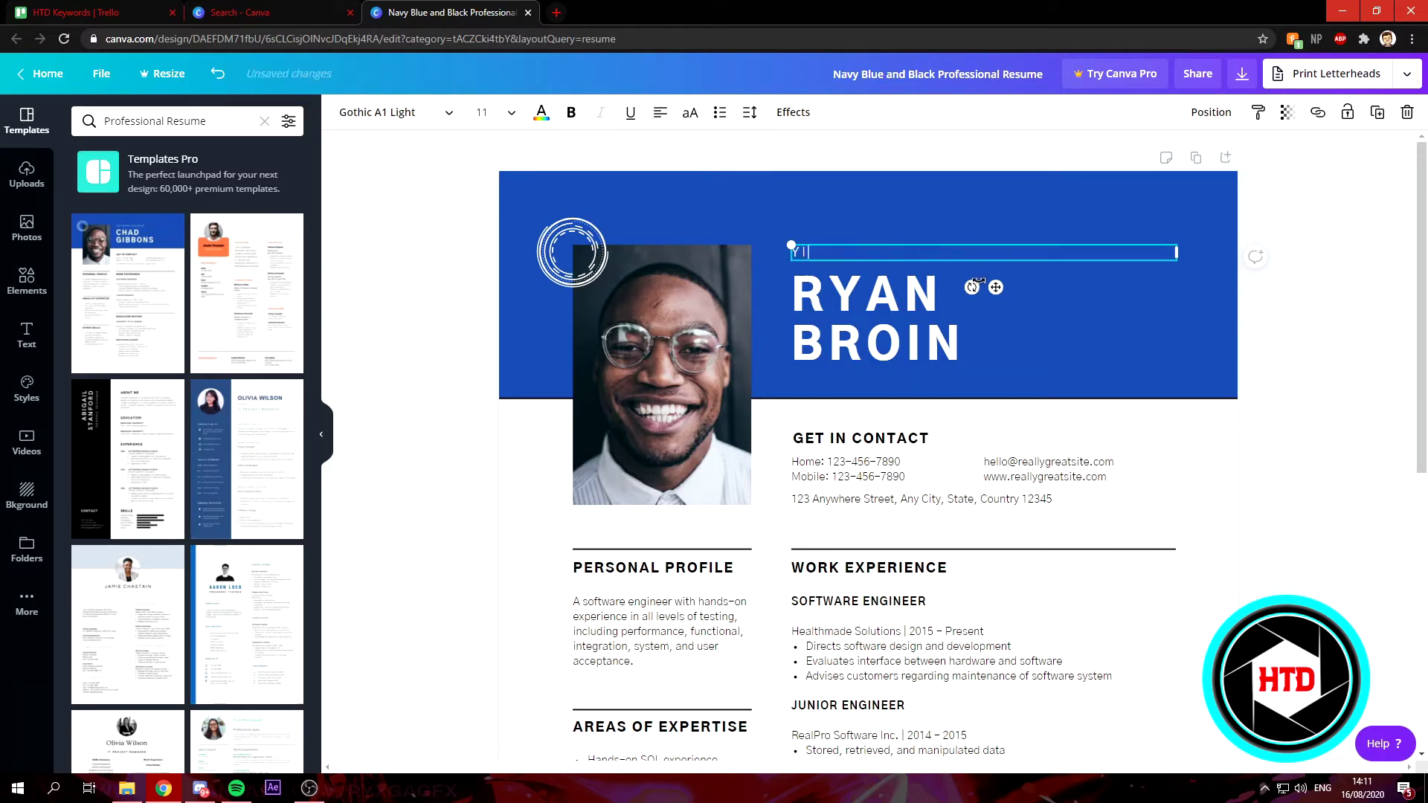
{"action": "key", "text": "BackSpace"}
{"action": "key", "text": "BackSpace"}
{"action": "key", "text": "BackSpace"}
{"action": "left_click", "coordinate": [978, 286]}
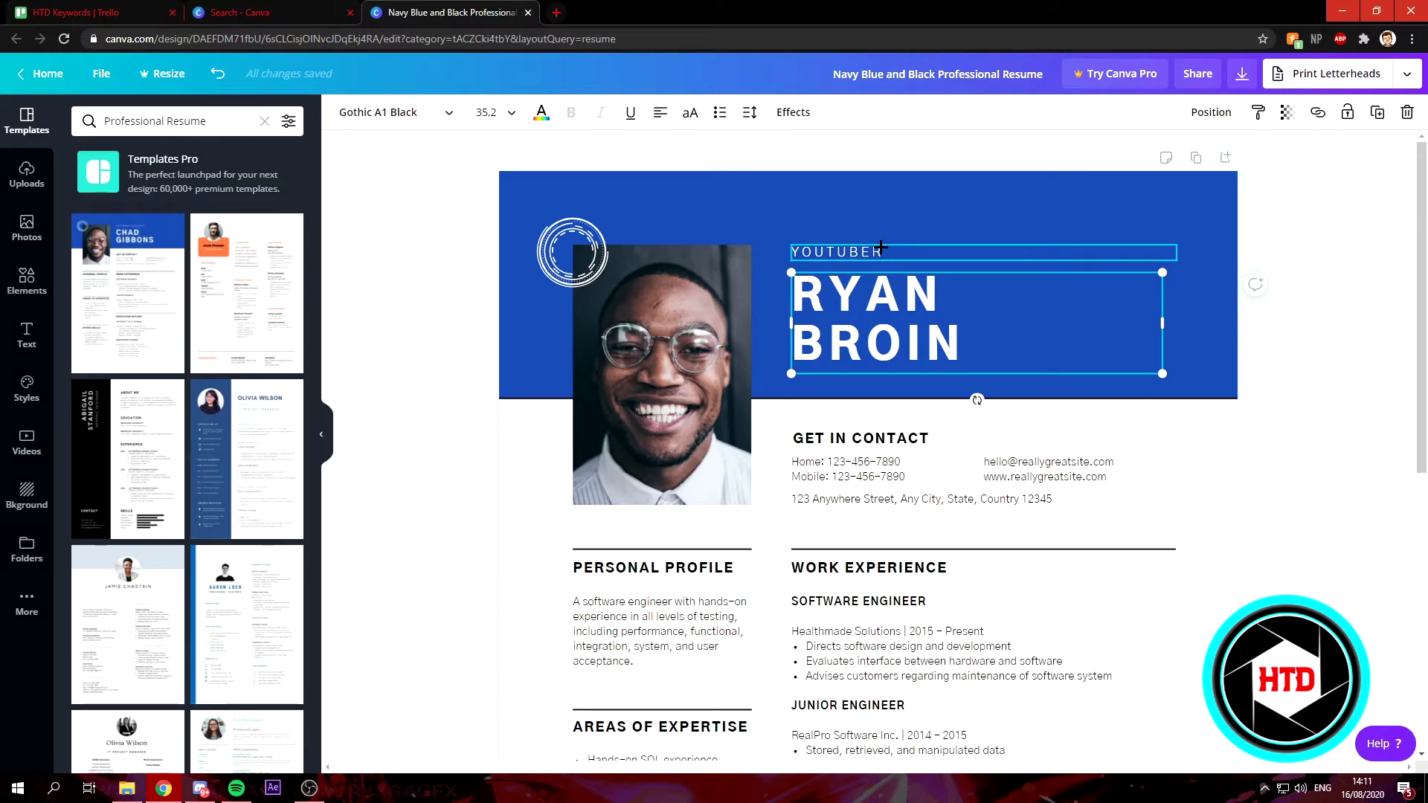
Replace the whole Personal Profile paragraph with the text 'A SDFsdfs'.
{"action": "scroll", "coordinate": [1064, 424], "scroll_direction": "down", "scroll_amount": 1}
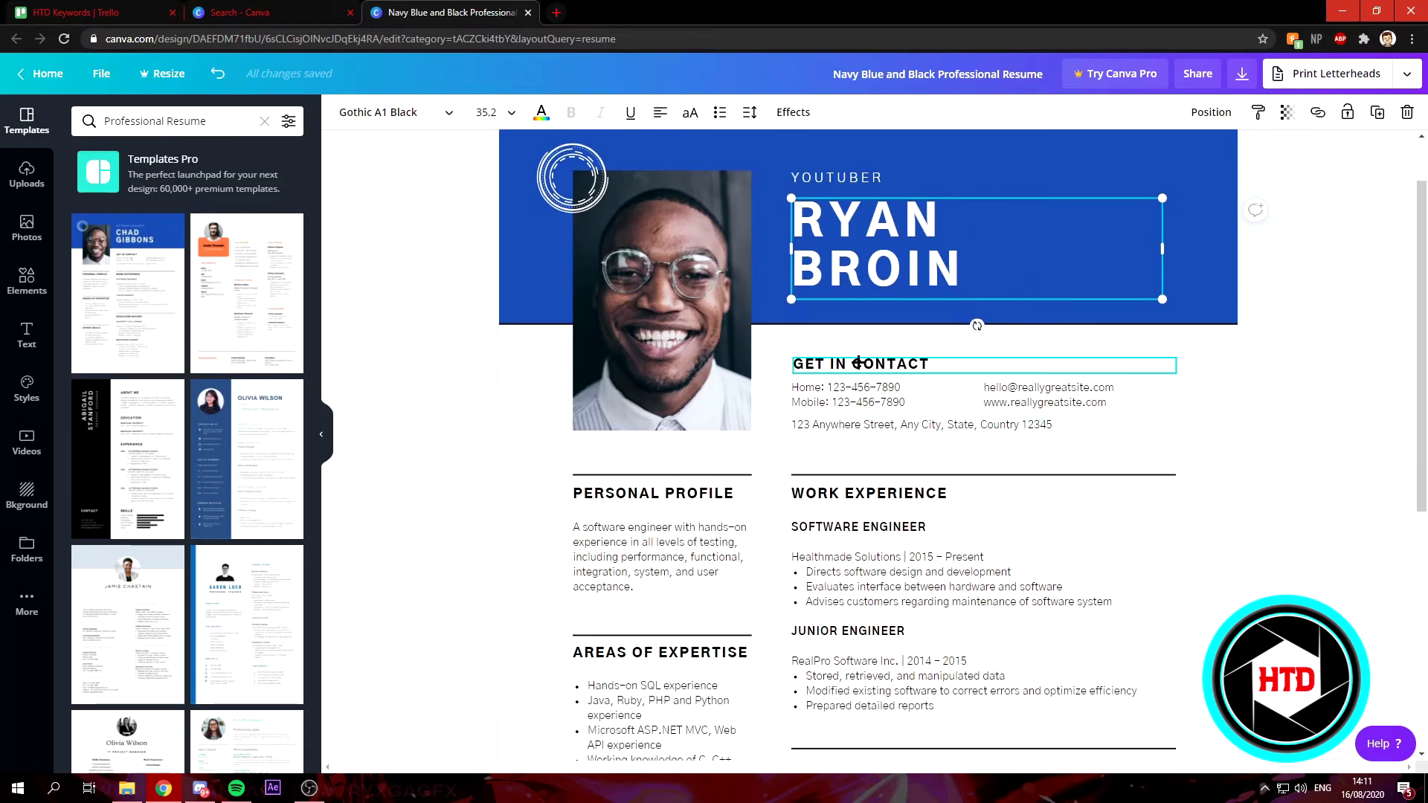
{"action": "left_click", "coordinate": [671, 537]}
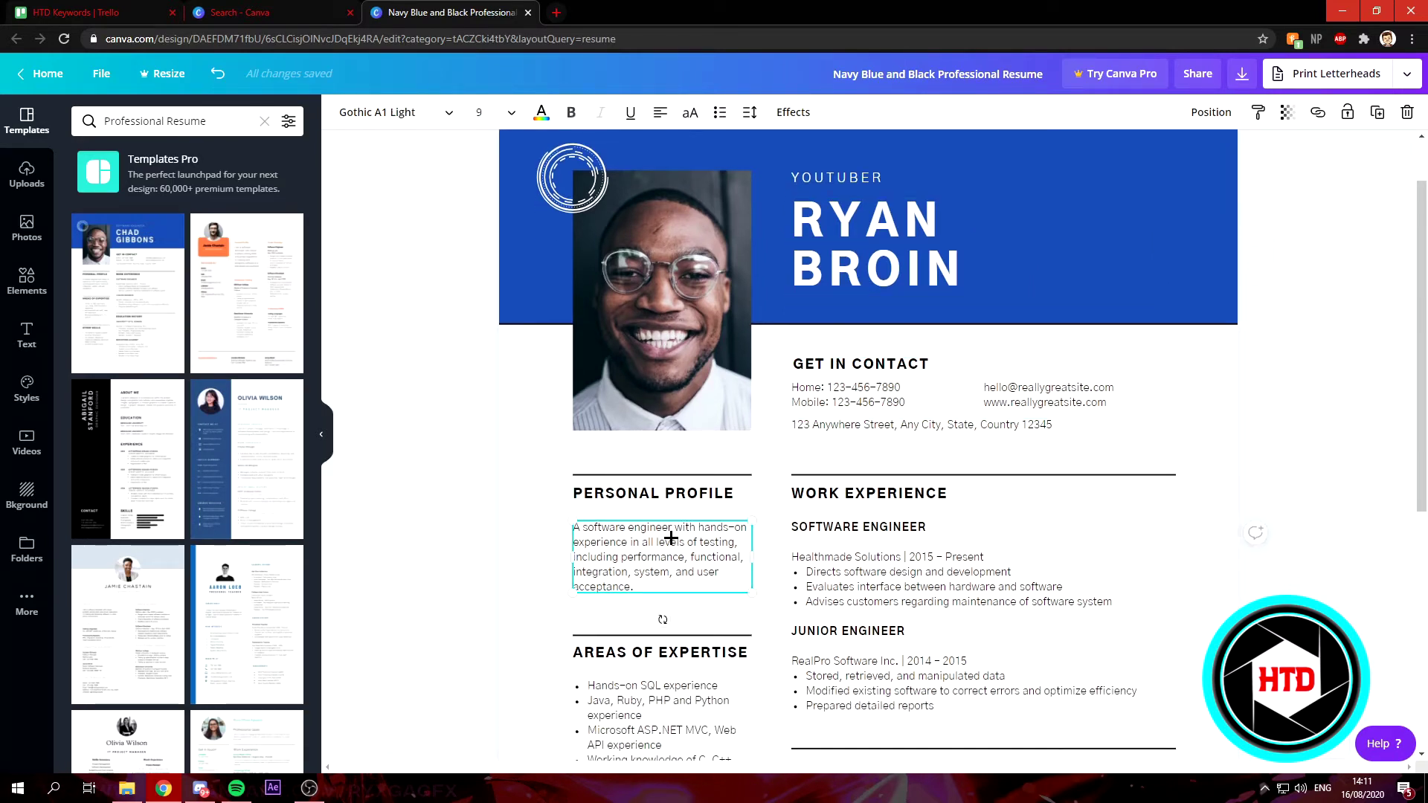
{"action": "key", "text": "ctrl+a"}
{"action": "type", "text": "A SDFsdfs"}
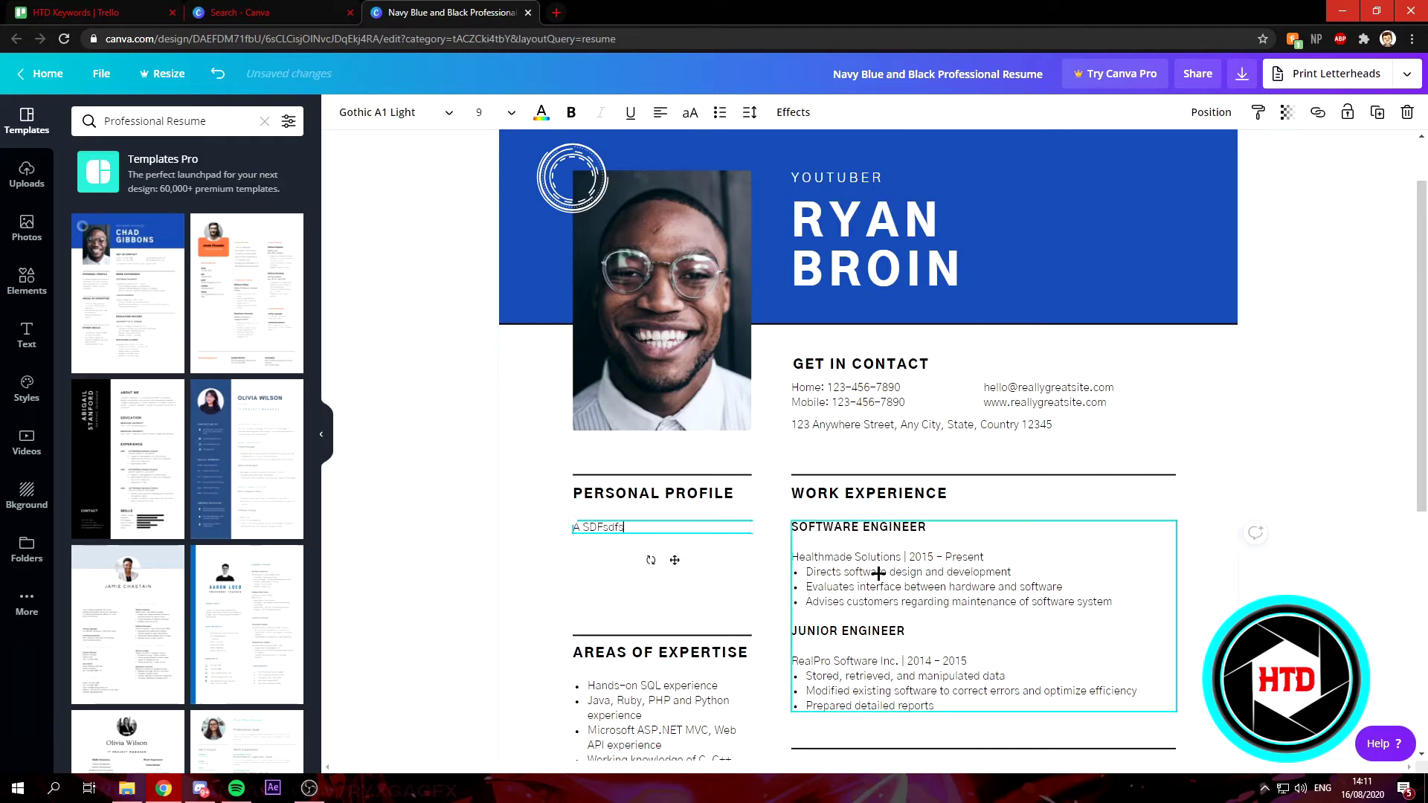
{"action": "left_click", "coordinate": [930, 534]}
{"action": "left_click", "coordinate": [946, 524]}
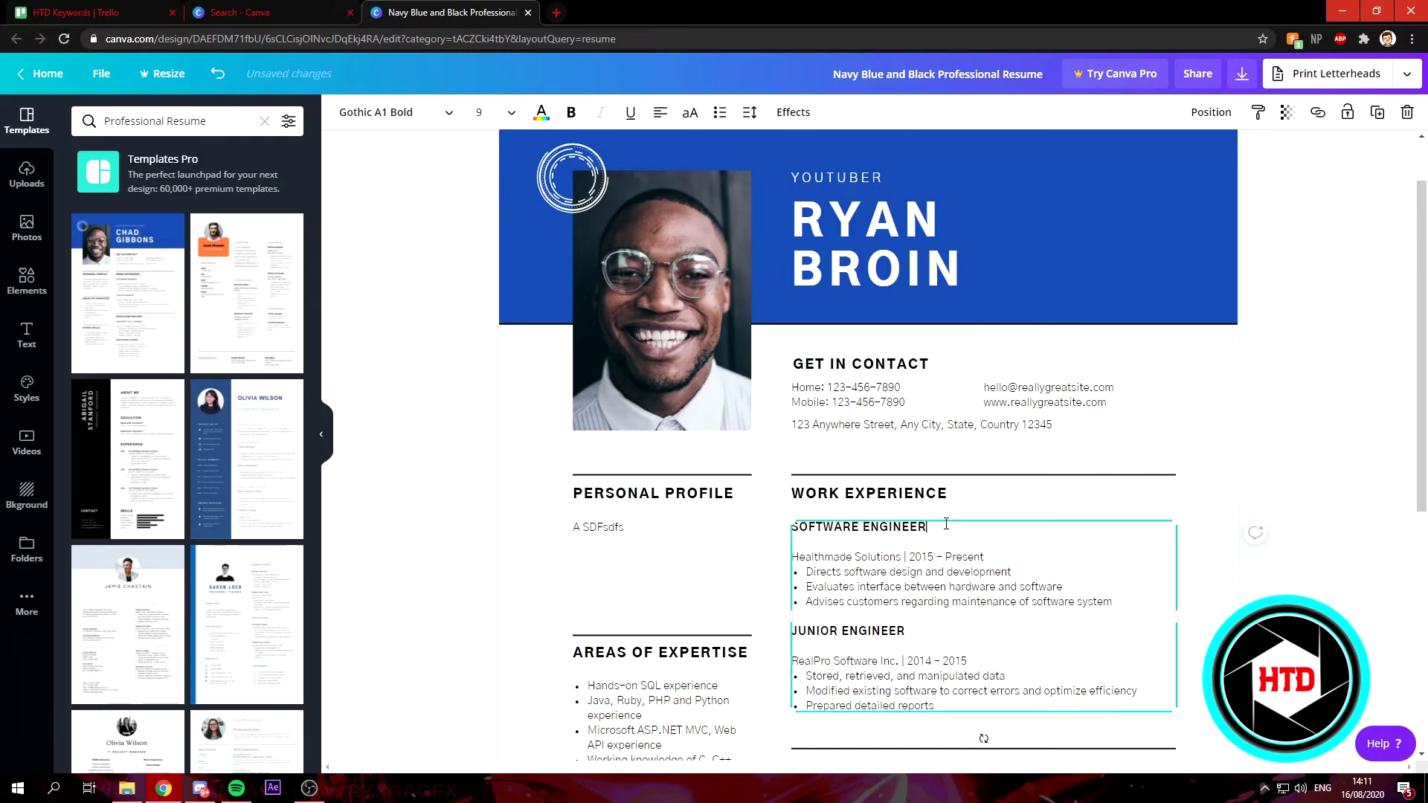
{"action": "scroll", "coordinate": [1078, 596], "scroll_direction": "down", "scroll_amount": 4}
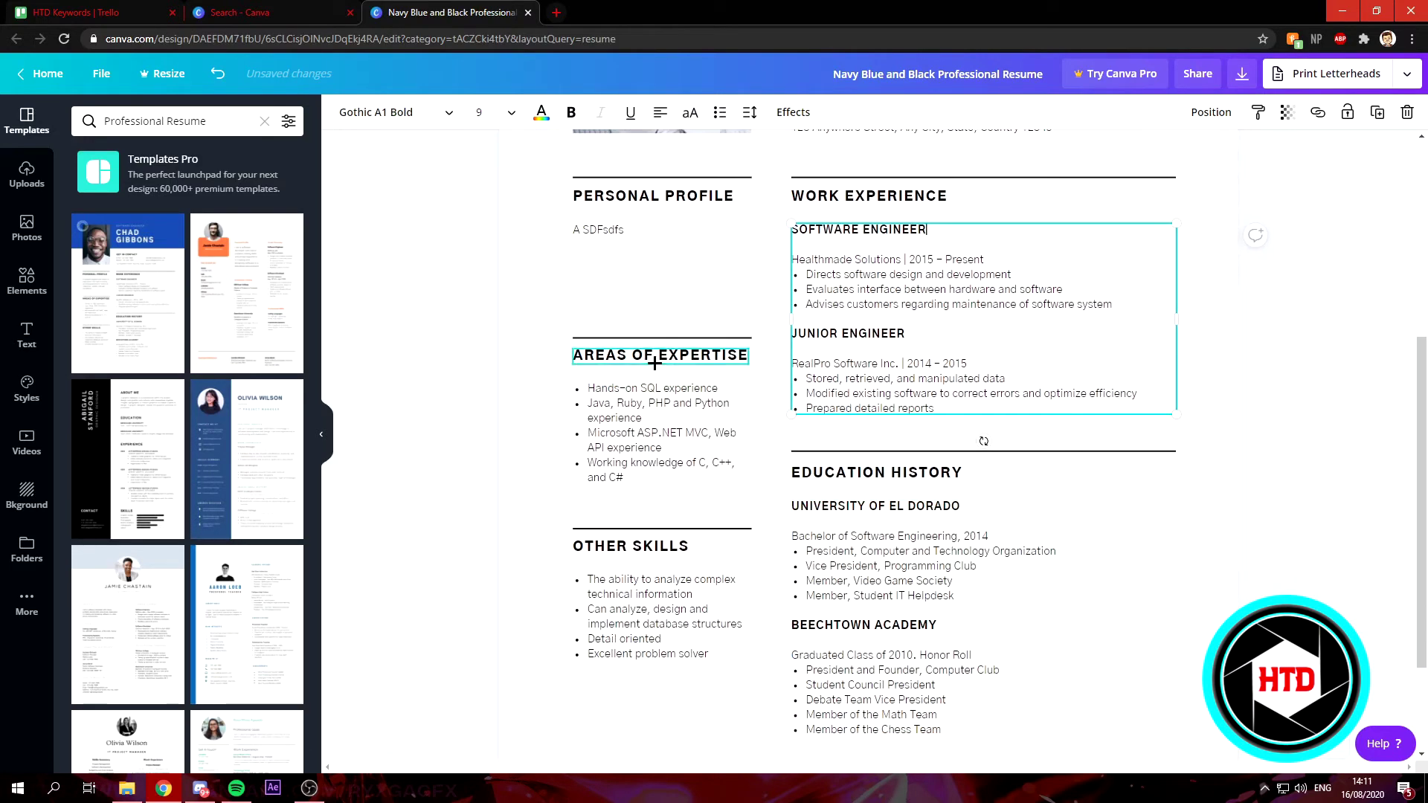
{"action": "left_click", "coordinate": [915, 468]}
{"action": "scroll", "coordinate": [928, 696], "scroll_direction": "down", "scroll_amount": 2}
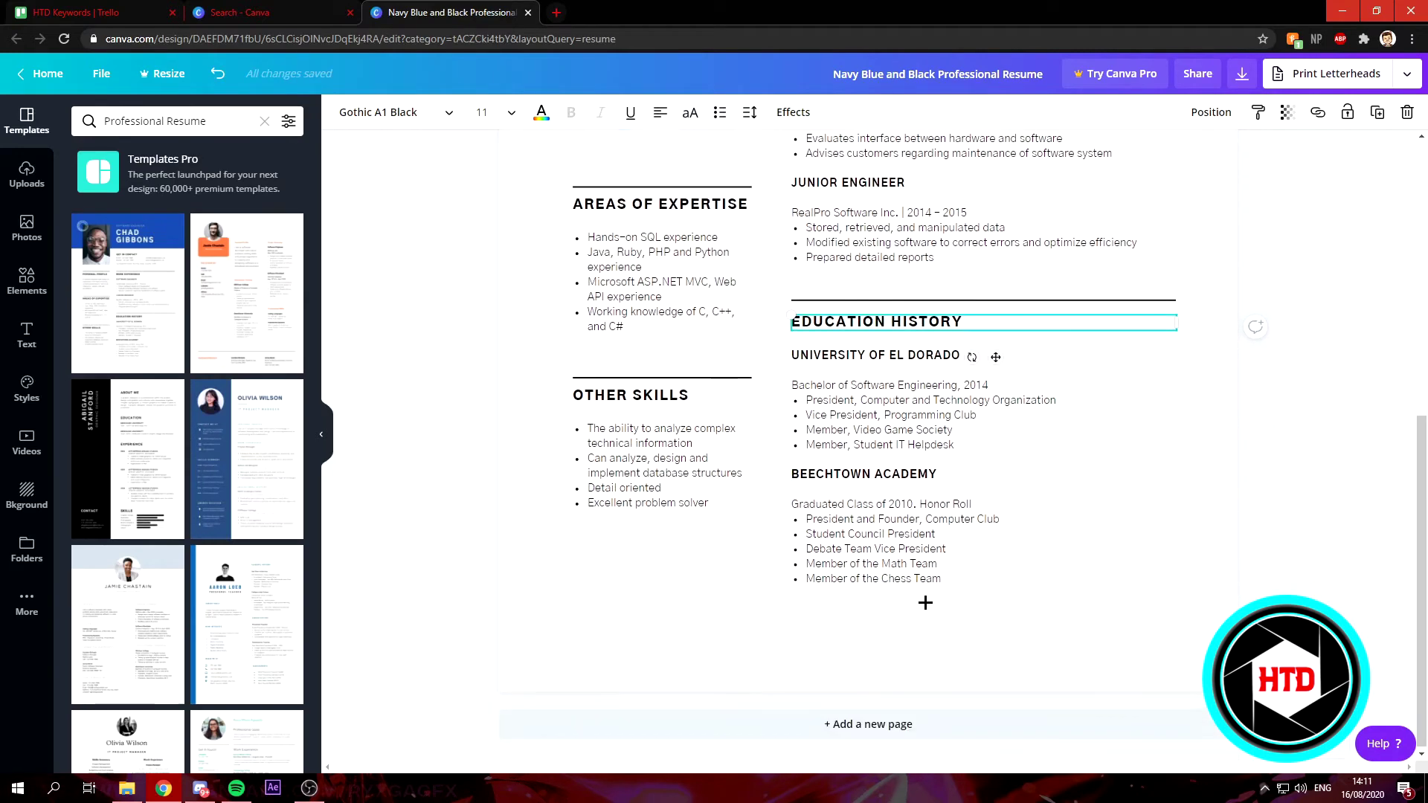
{"action": "scroll", "coordinate": [723, 449], "scroll_direction": "up", "scroll_amount": 3}
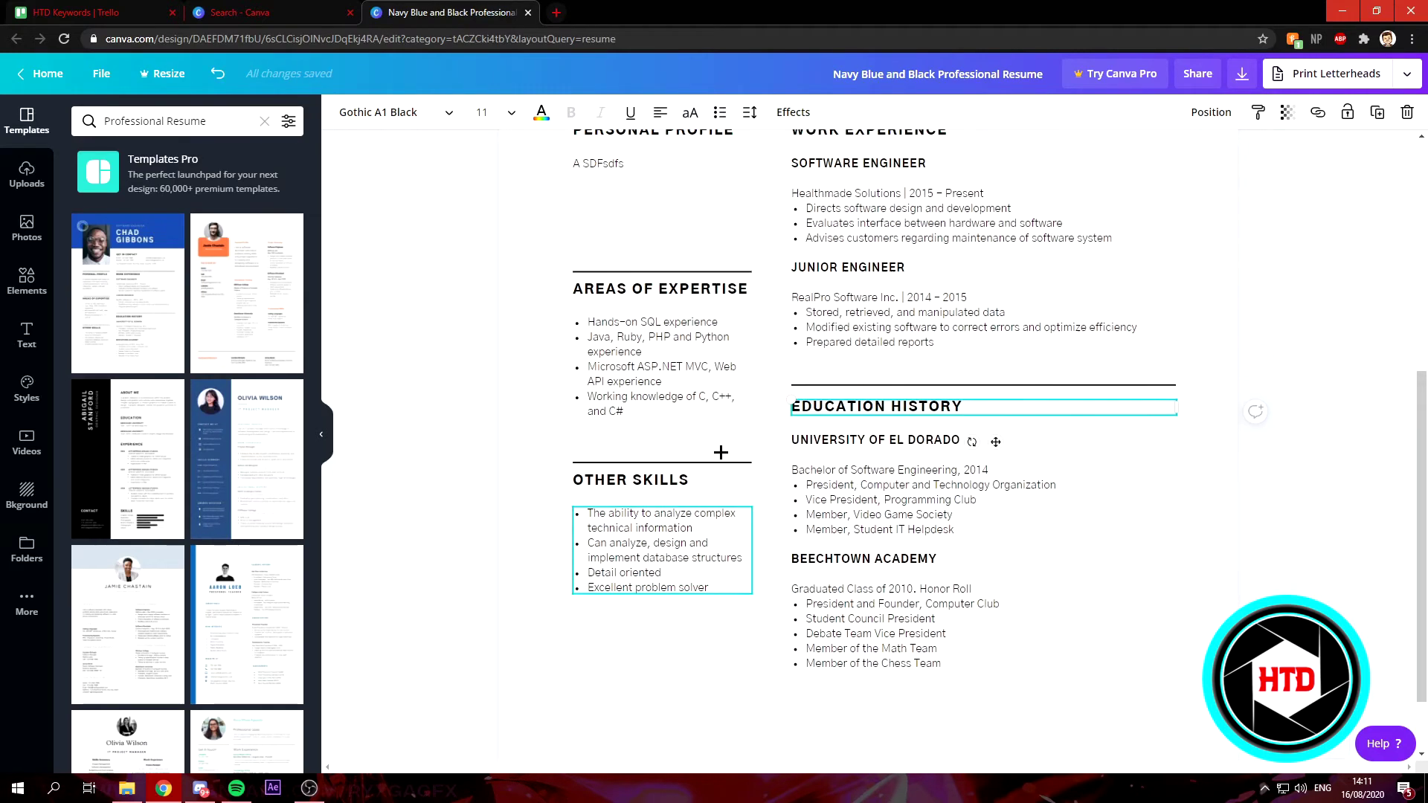
{"action": "scroll", "coordinate": [744, 476], "scroll_direction": "up", "scroll_amount": 5}
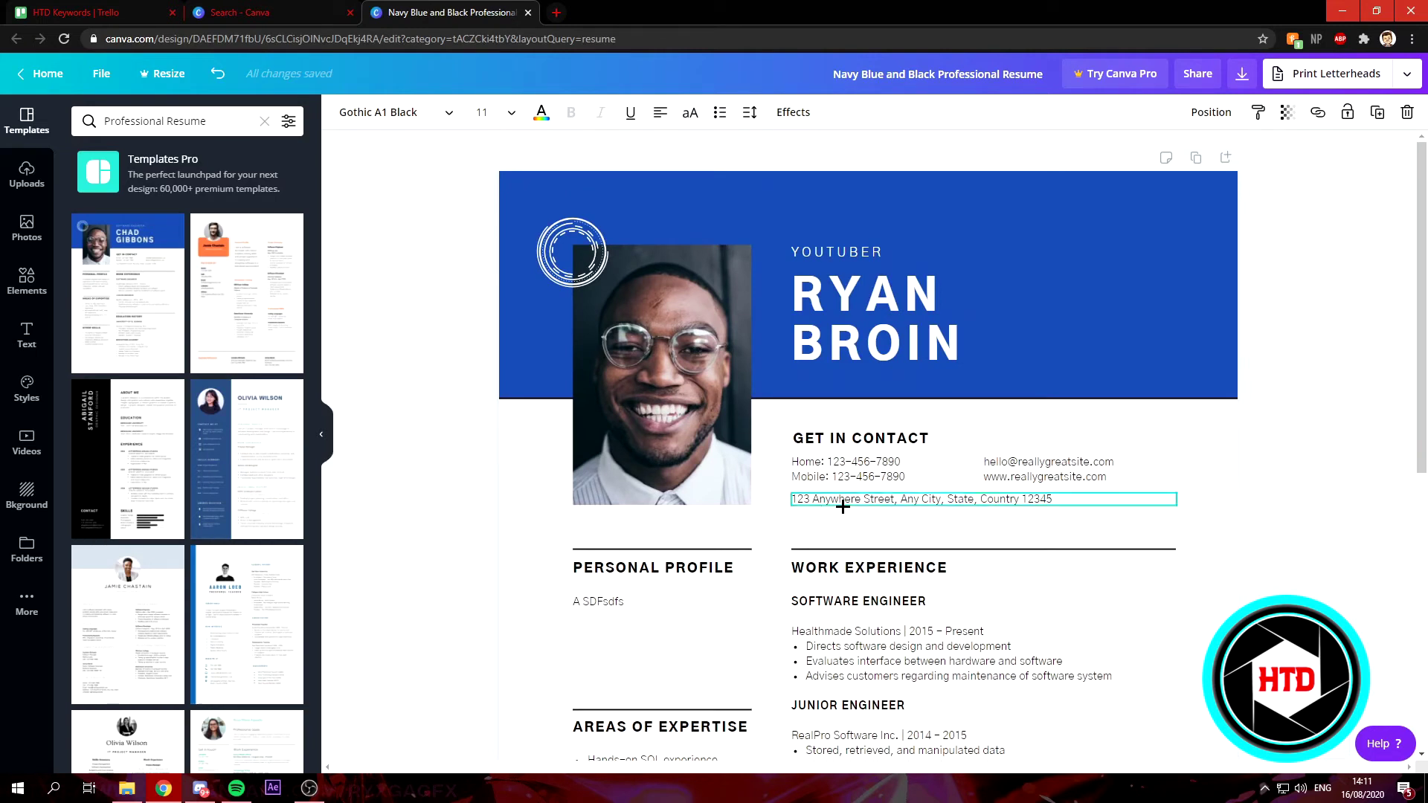
Select the blue header banner behind the name and scroll the Templates panel.
{"action": "left_click", "coordinate": [1081, 214]}
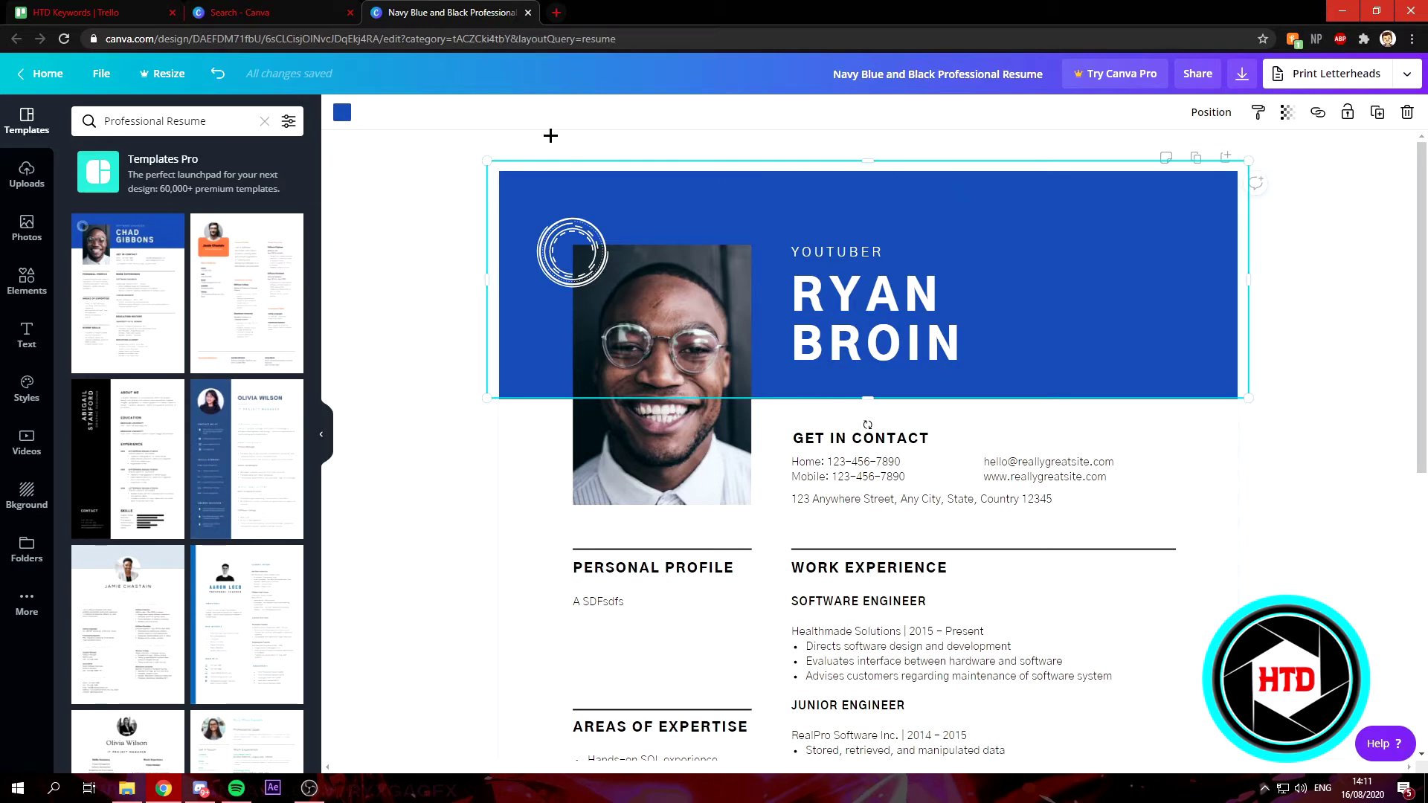
{"action": "scroll", "coordinate": [211, 527], "scroll_direction": "down", "scroll_amount": 10}
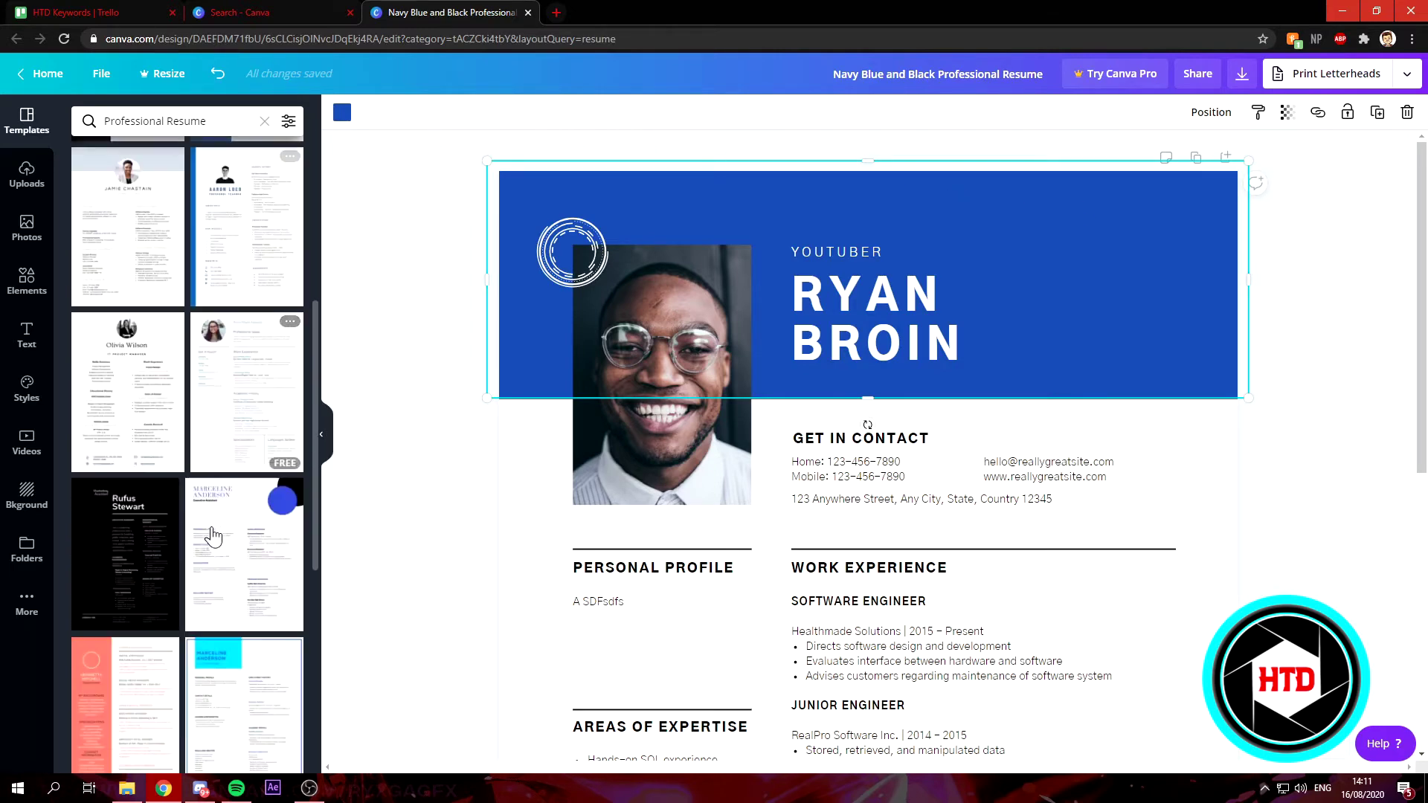
{"action": "scroll", "coordinate": [249, 521], "scroll_direction": "down", "scroll_amount": 3}
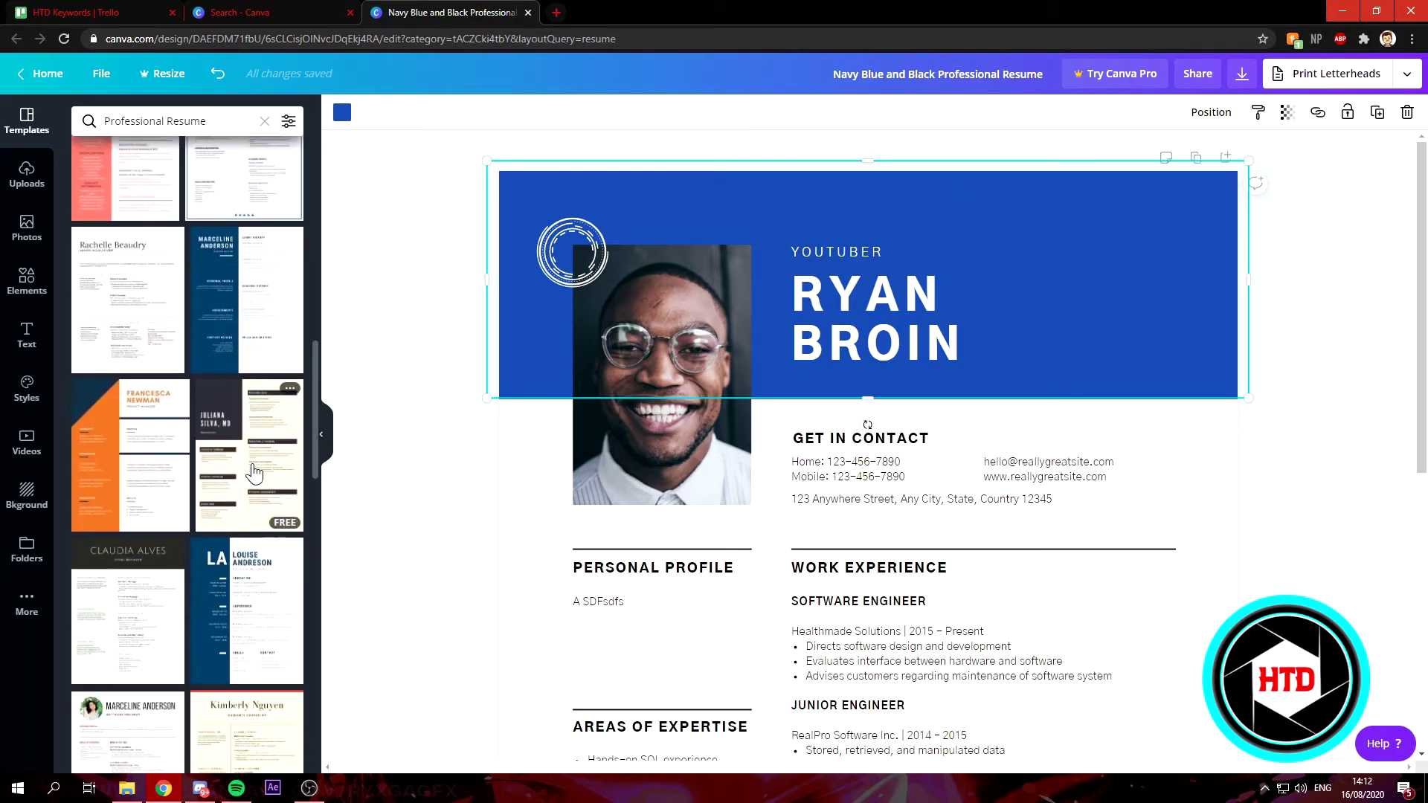
{"action": "scroll", "coordinate": [238, 558], "scroll_direction": "up", "scroll_amount": 15}
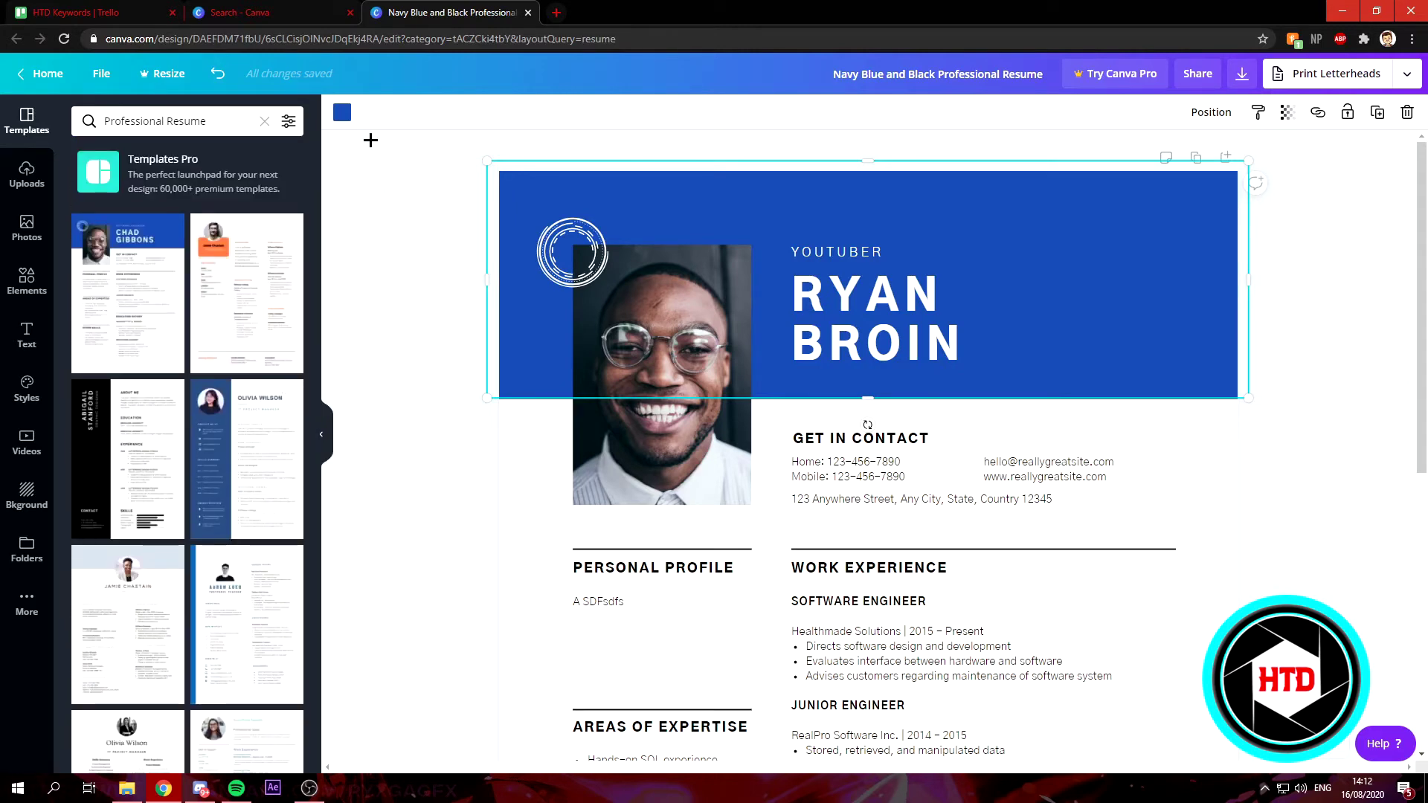
Recolour the header banner orange, after trying red and light purple.
{"action": "left_click", "coordinate": [342, 113]}
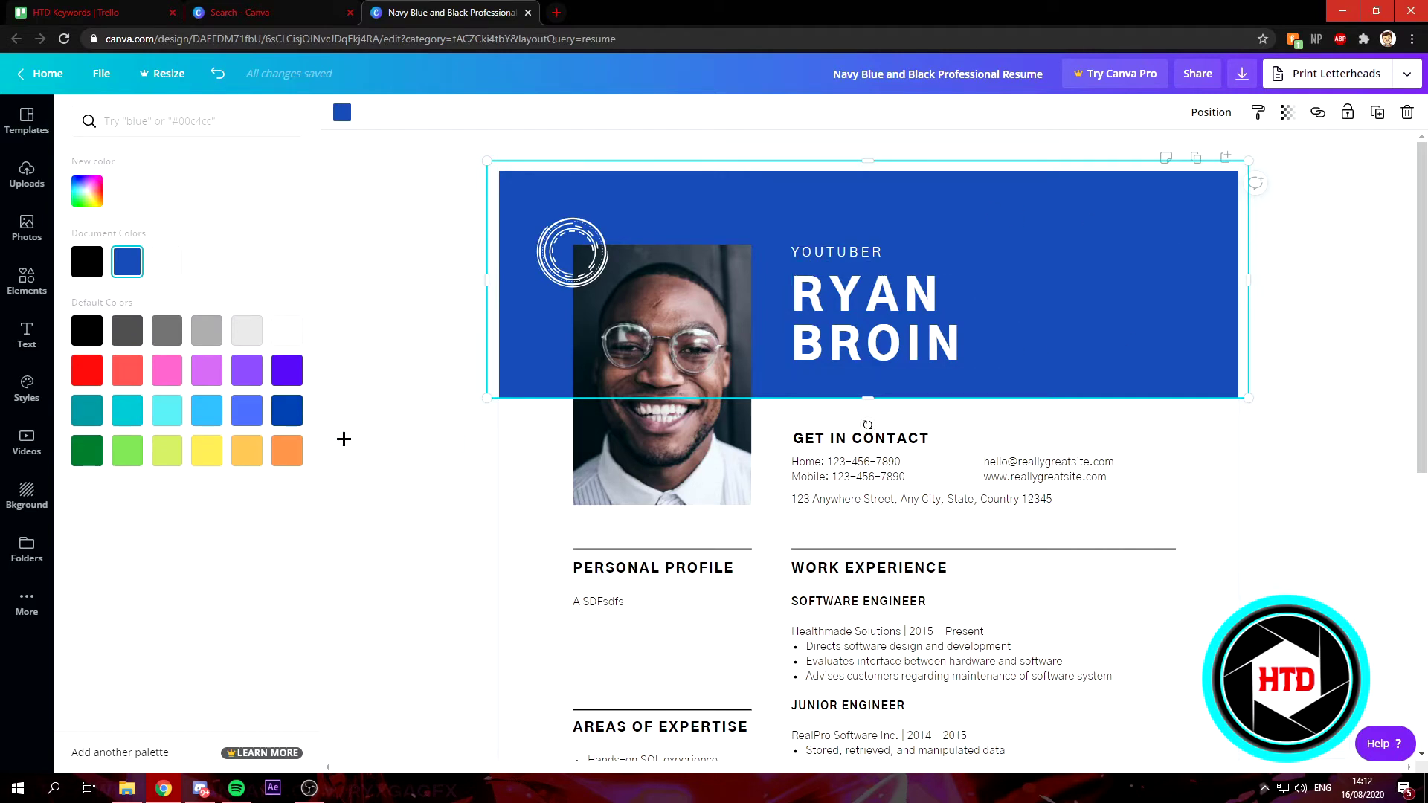
{"action": "left_click", "coordinate": [83, 370]}
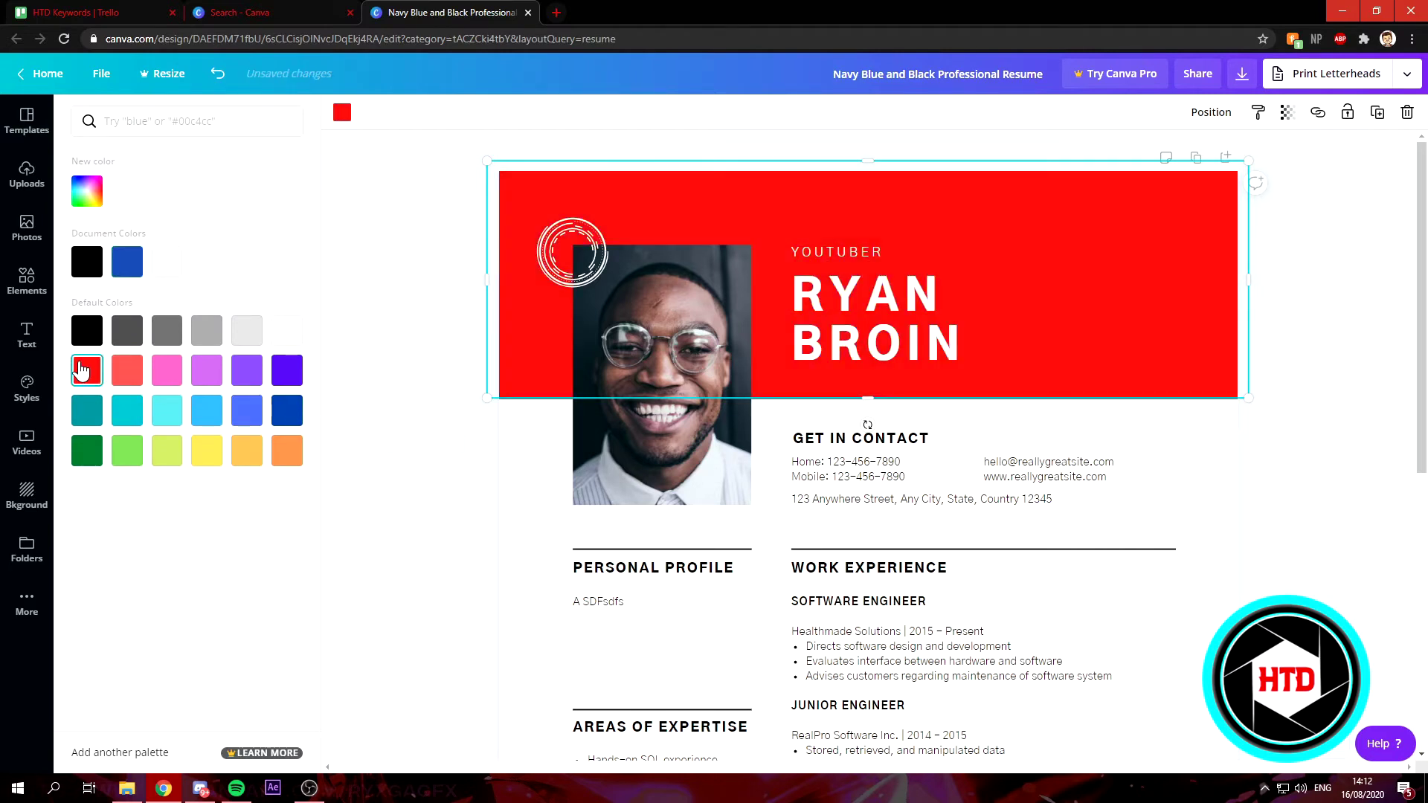
{"action": "left_click", "coordinate": [219, 378]}
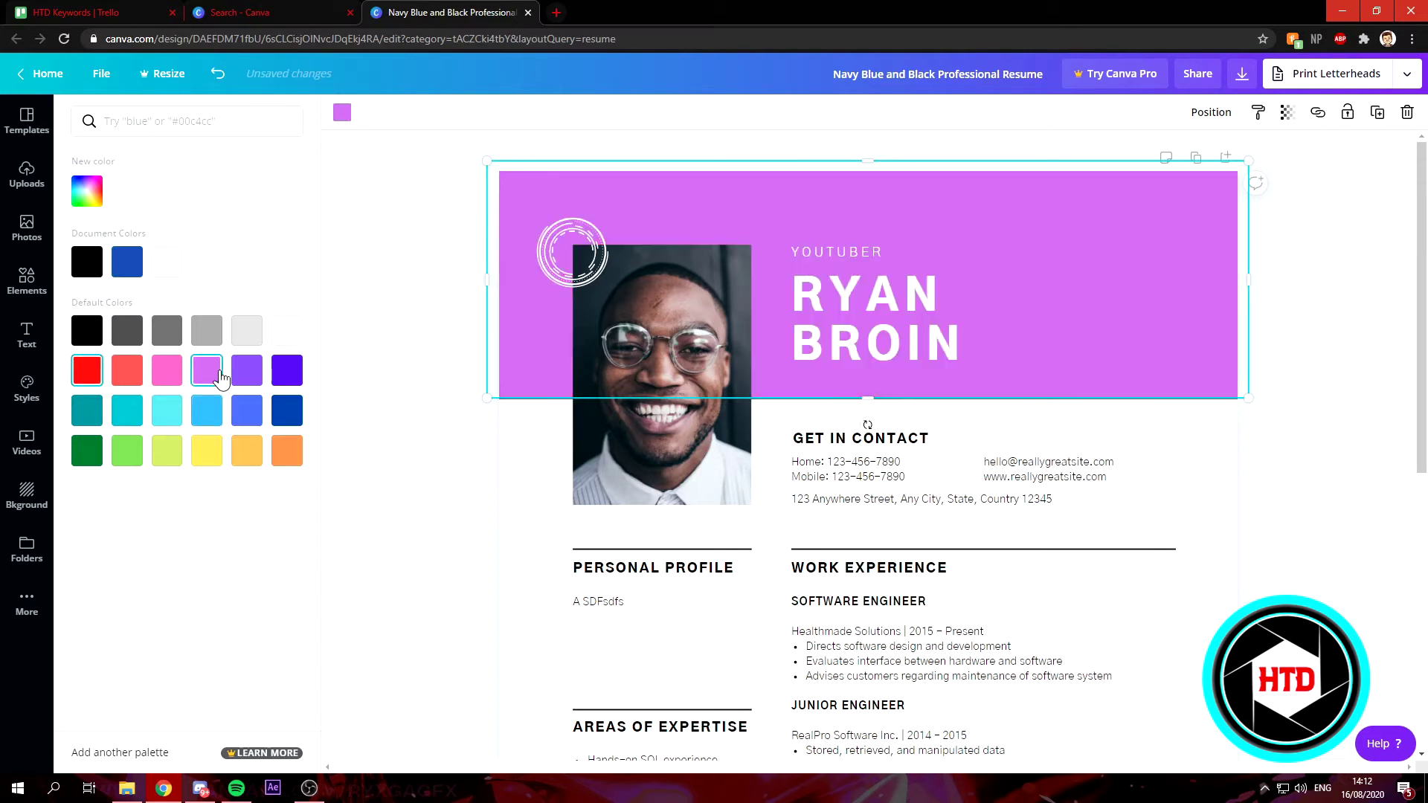
{"action": "left_click", "coordinate": [290, 458]}
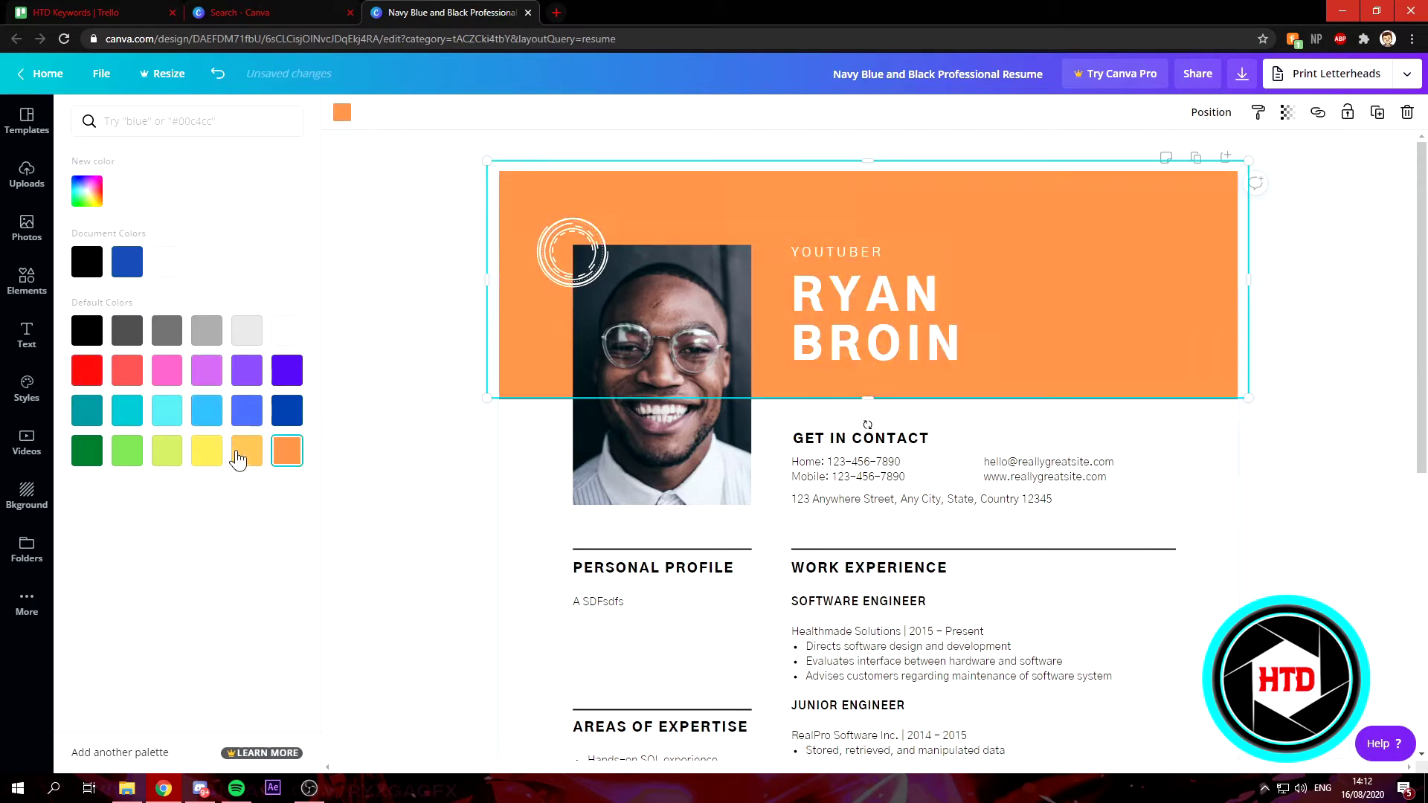
{"action": "left_click", "coordinate": [374, 391]}
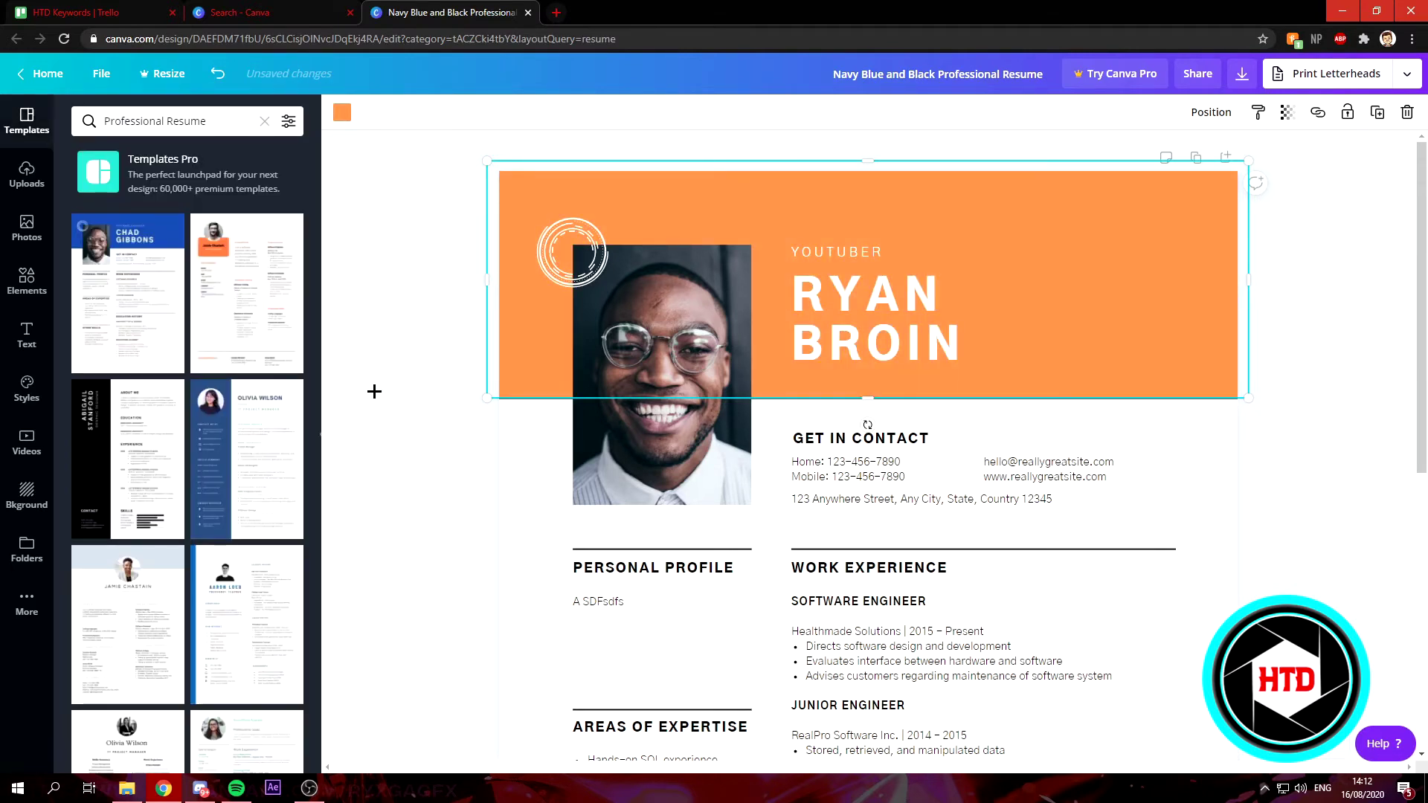
{"action": "left_click", "coordinate": [552, 443]}
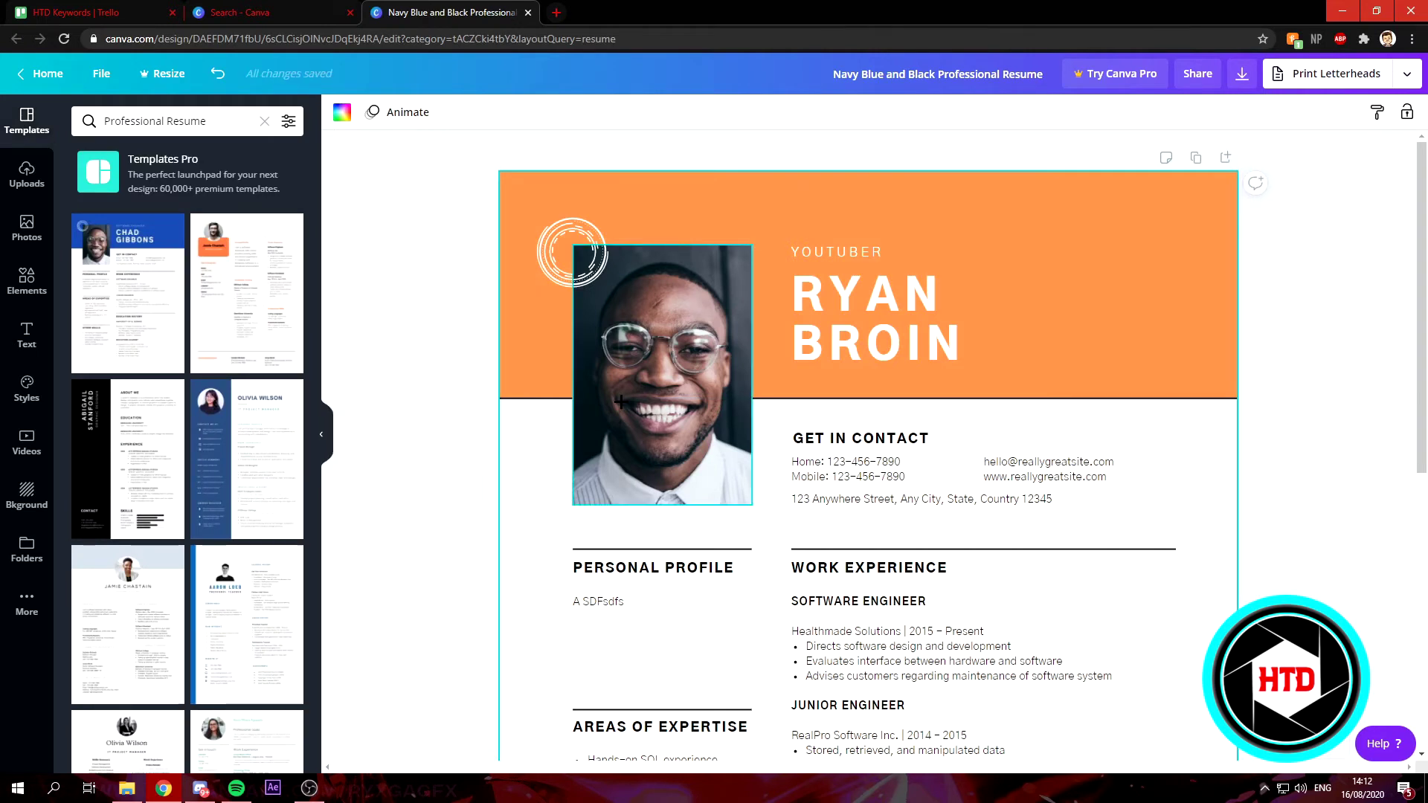
Reopen the header's colour palette, now listing orange among document colours.
{"action": "left_click", "coordinate": [653, 355]}
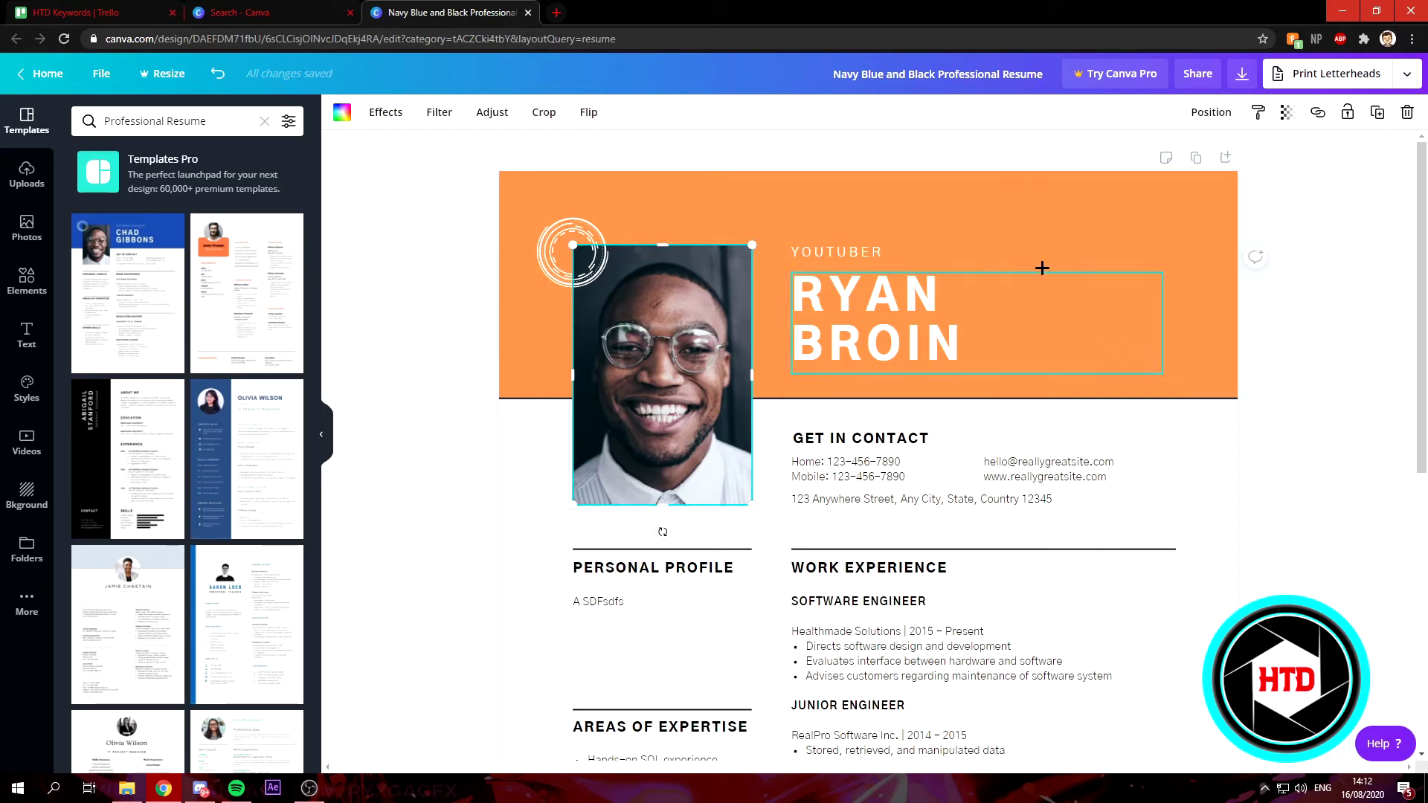
{"action": "left_click", "coordinate": [1076, 250]}
{"action": "left_click", "coordinate": [1093, 221]}
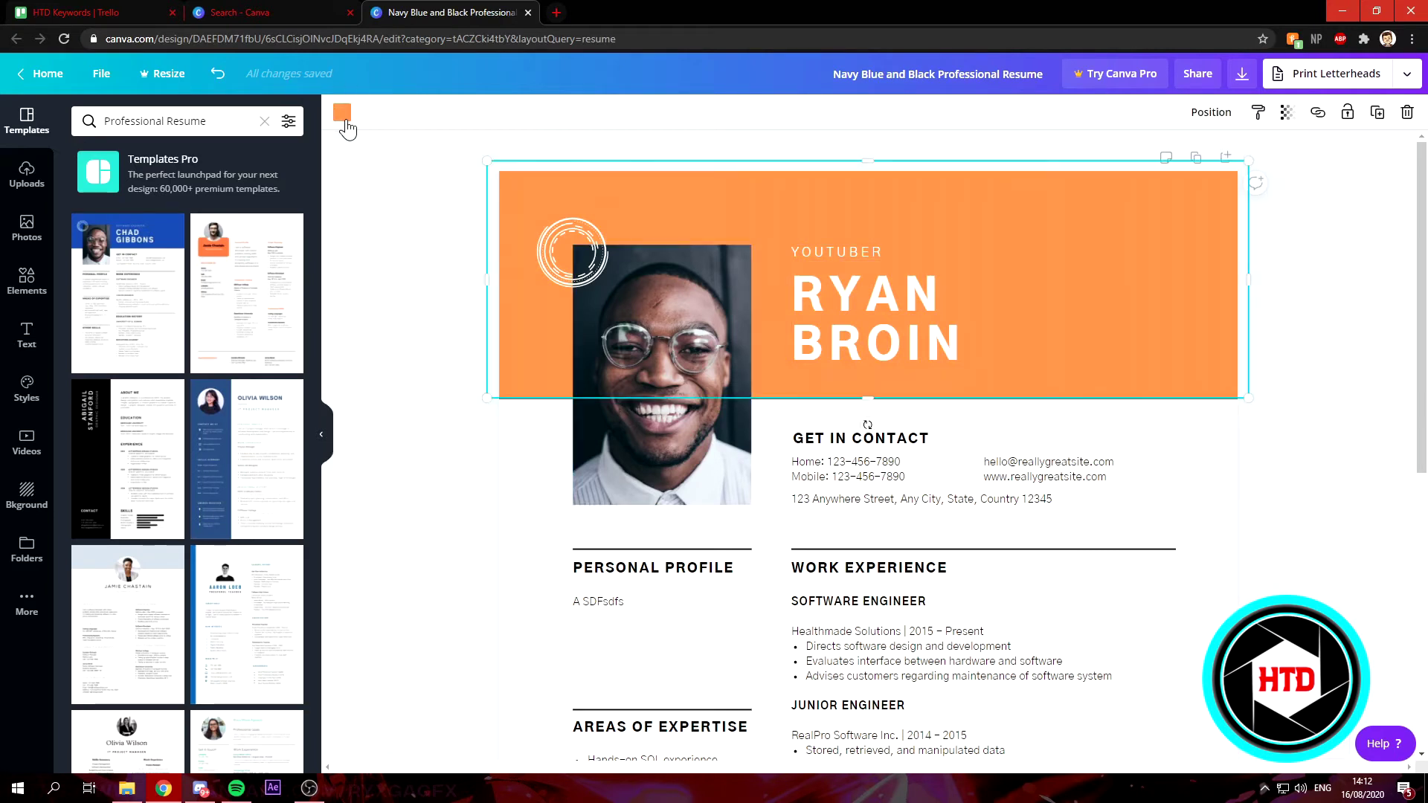
{"action": "left_click", "coordinate": [343, 119]}
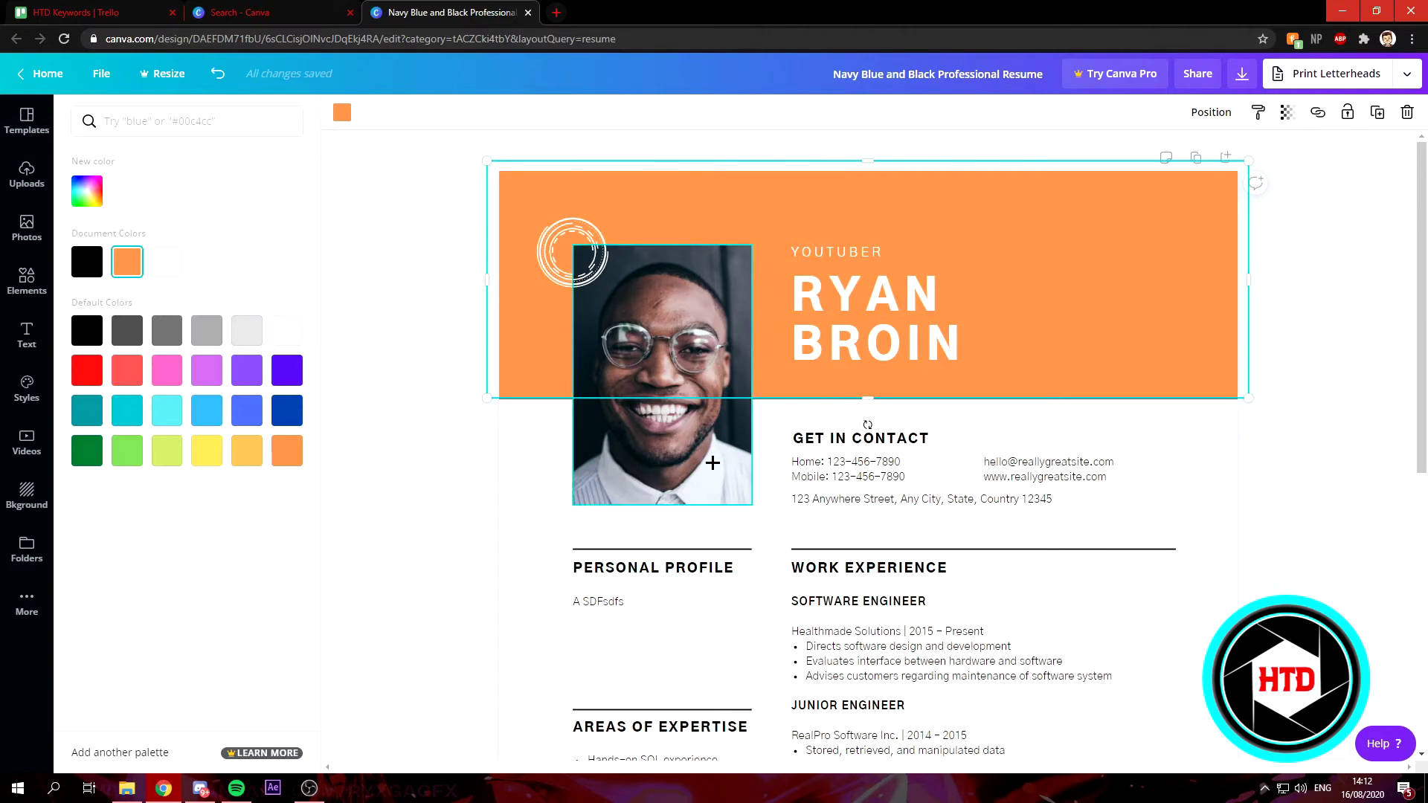
{"action": "left_click", "coordinate": [705, 490]}
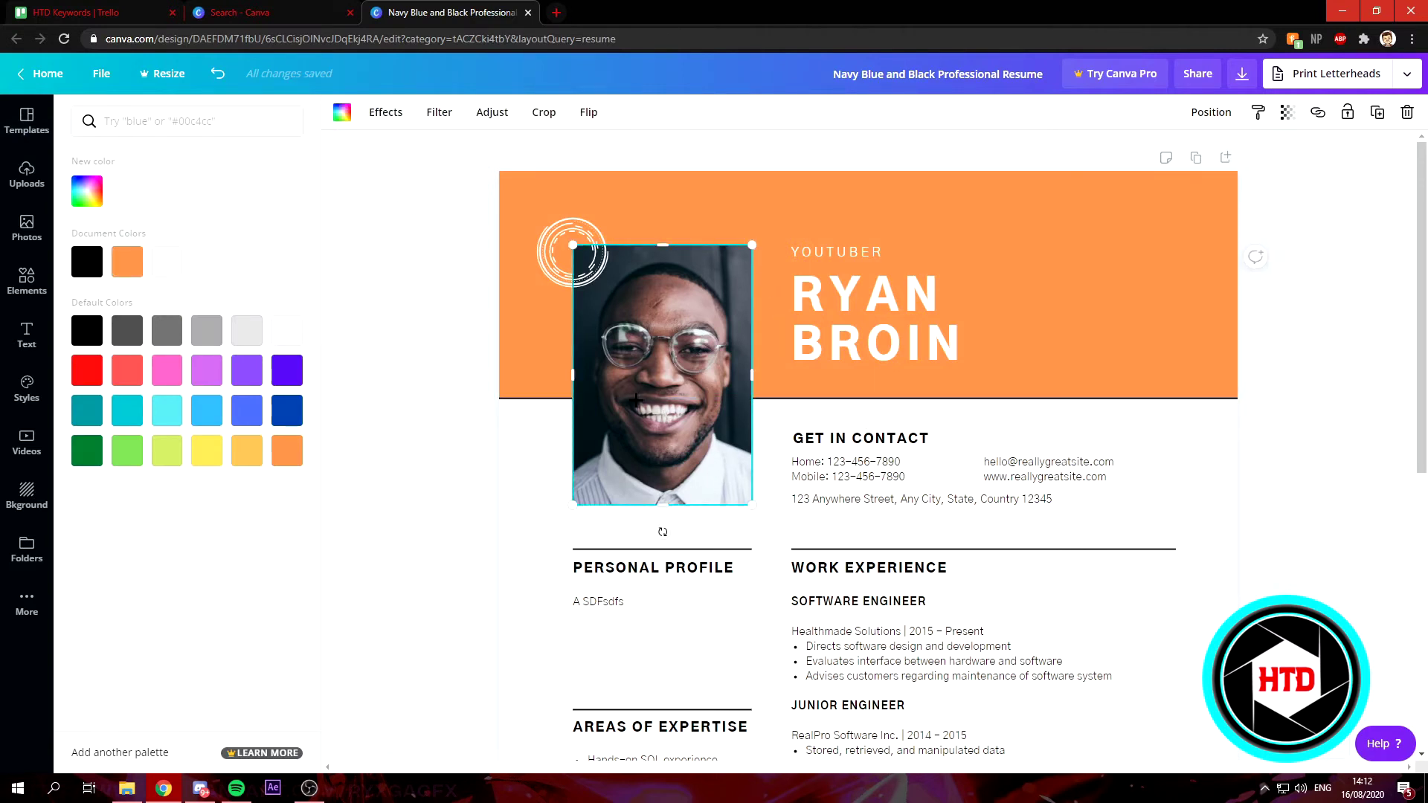
Drop the uploaded anime-face image into the portrait frame.
{"action": "left_click", "coordinate": [28, 179]}
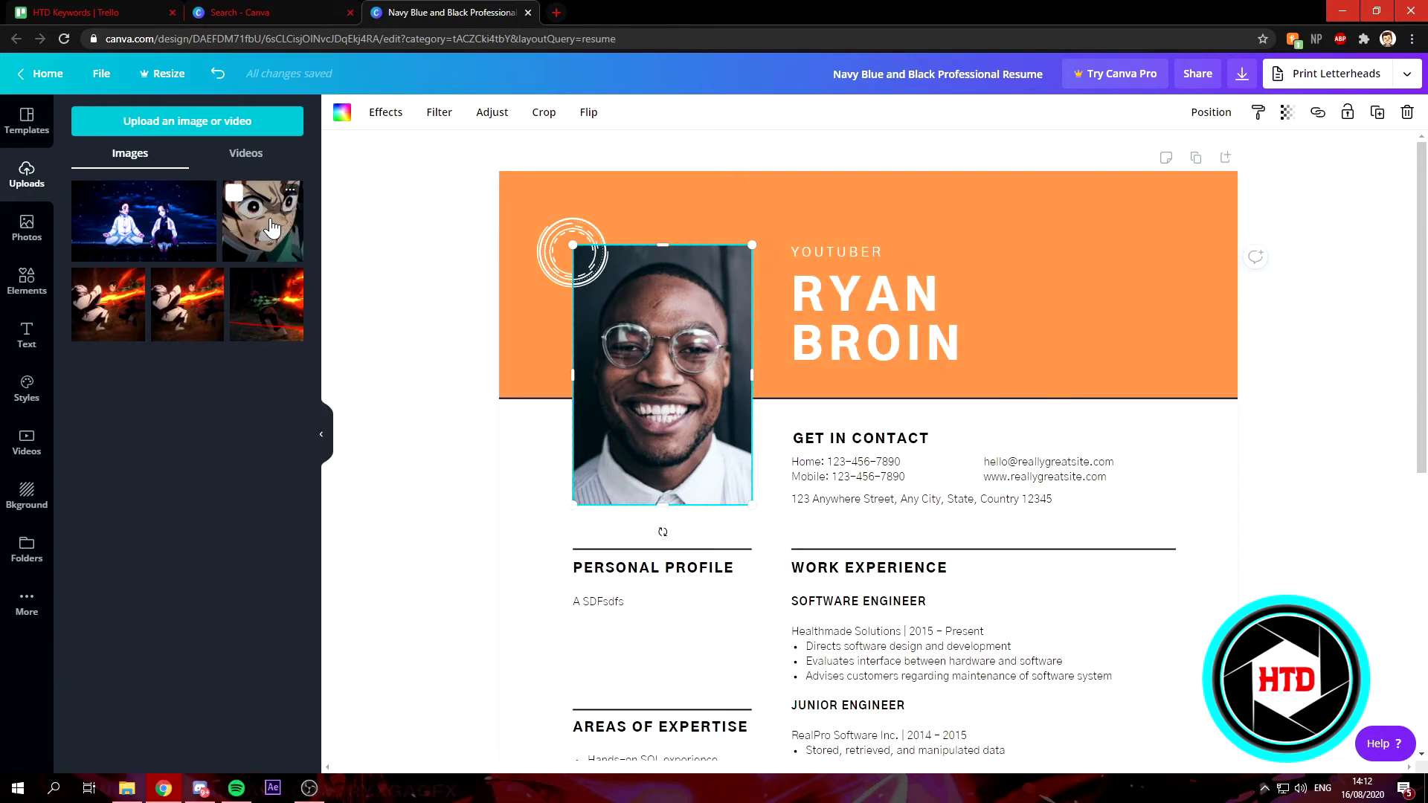
{"action": "left_click_drag", "start_coordinate": [257, 213], "coordinate": [625, 315]}
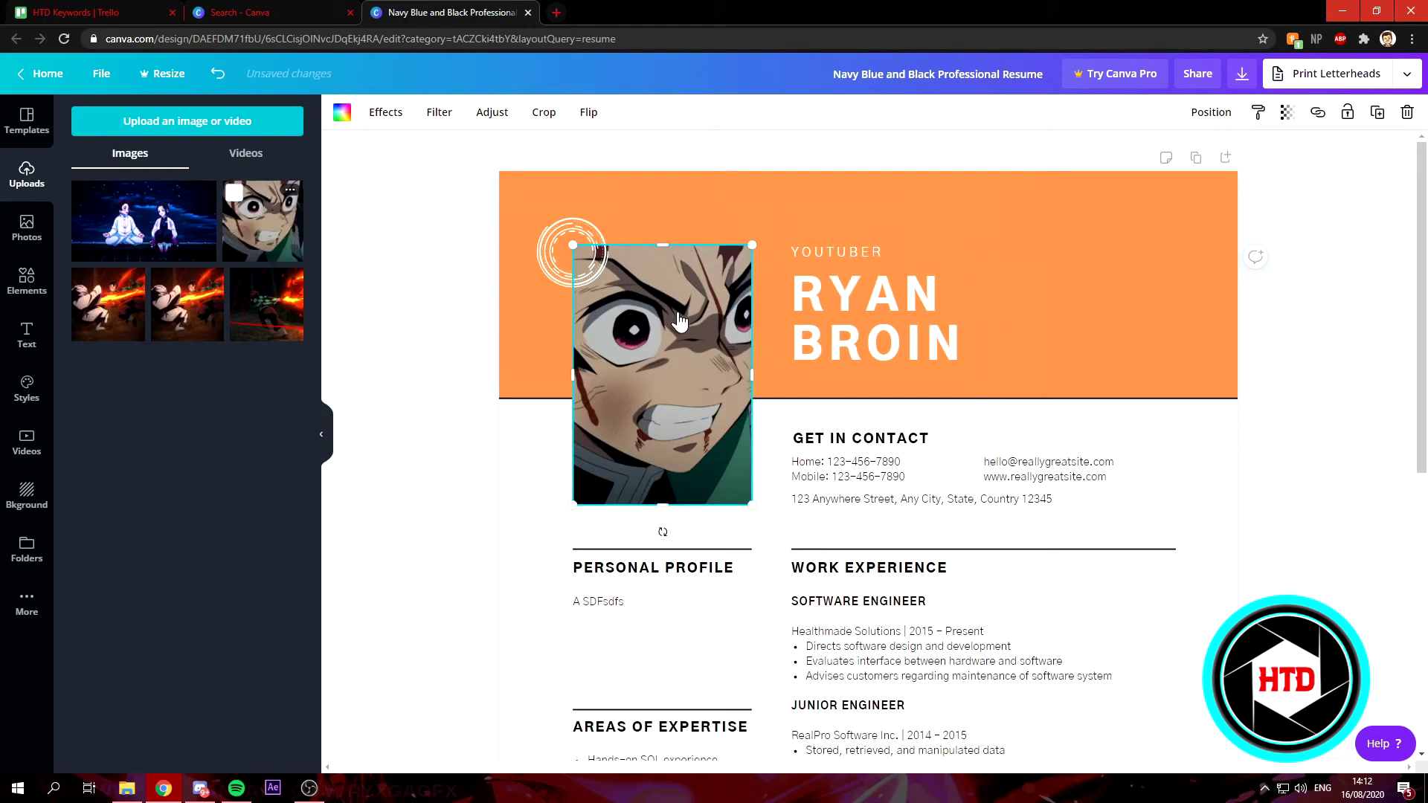
{"action": "left_click", "coordinate": [1141, 340]}
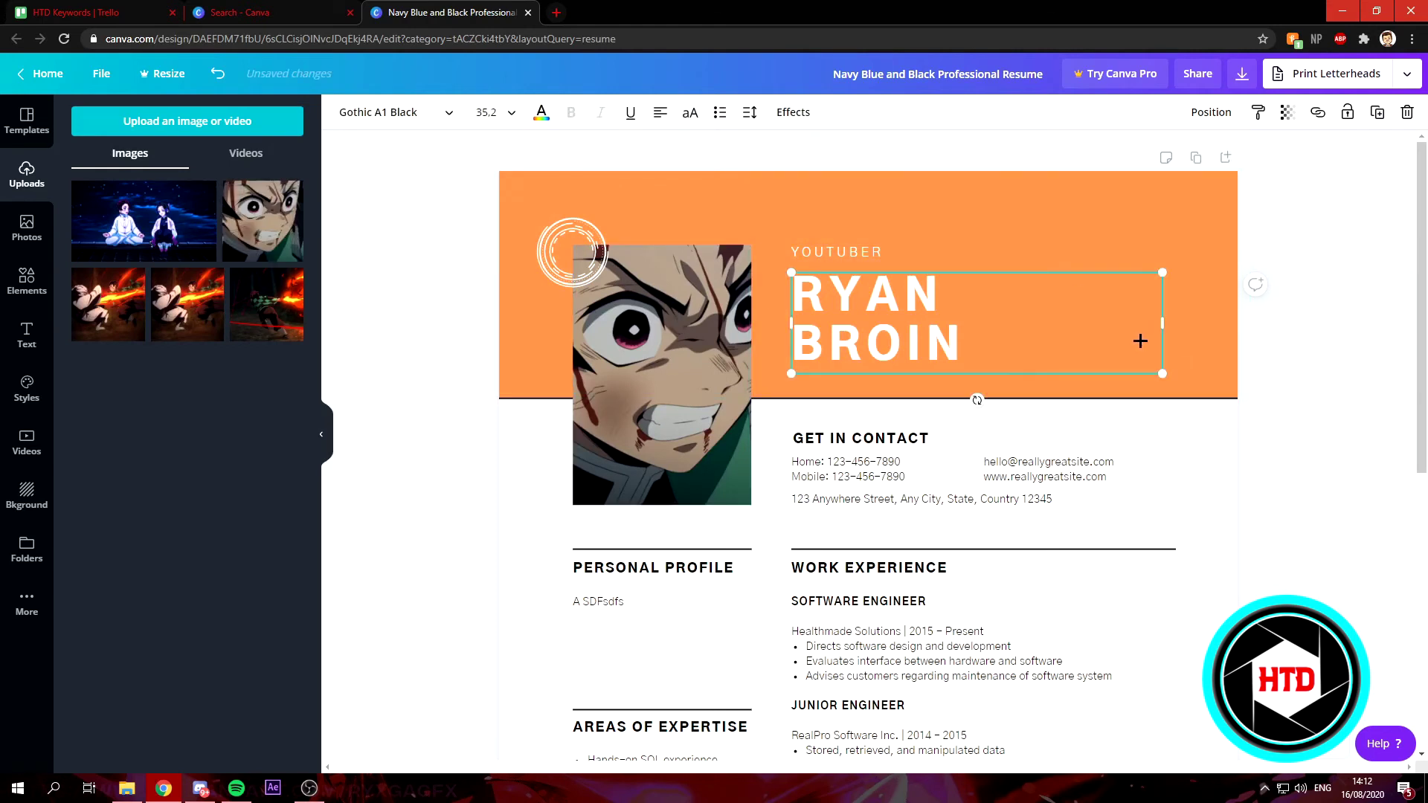
Try the fire, dark red-line and blue meditating uploads, then restore the anime face.
{"action": "left_click_drag", "start_coordinate": [108, 305], "coordinate": [659, 372]}
{"action": "left_click_drag", "start_coordinate": [256, 298], "coordinate": [658, 372]}
{"action": "left_click_drag", "start_coordinate": [127, 204], "coordinate": [659, 371]}
{"action": "left_click_drag", "start_coordinate": [262, 220], "coordinate": [668, 328]}
{"action": "left_click", "coordinate": [1179, 487]}
{"action": "left_click", "coordinate": [1309, 743]}
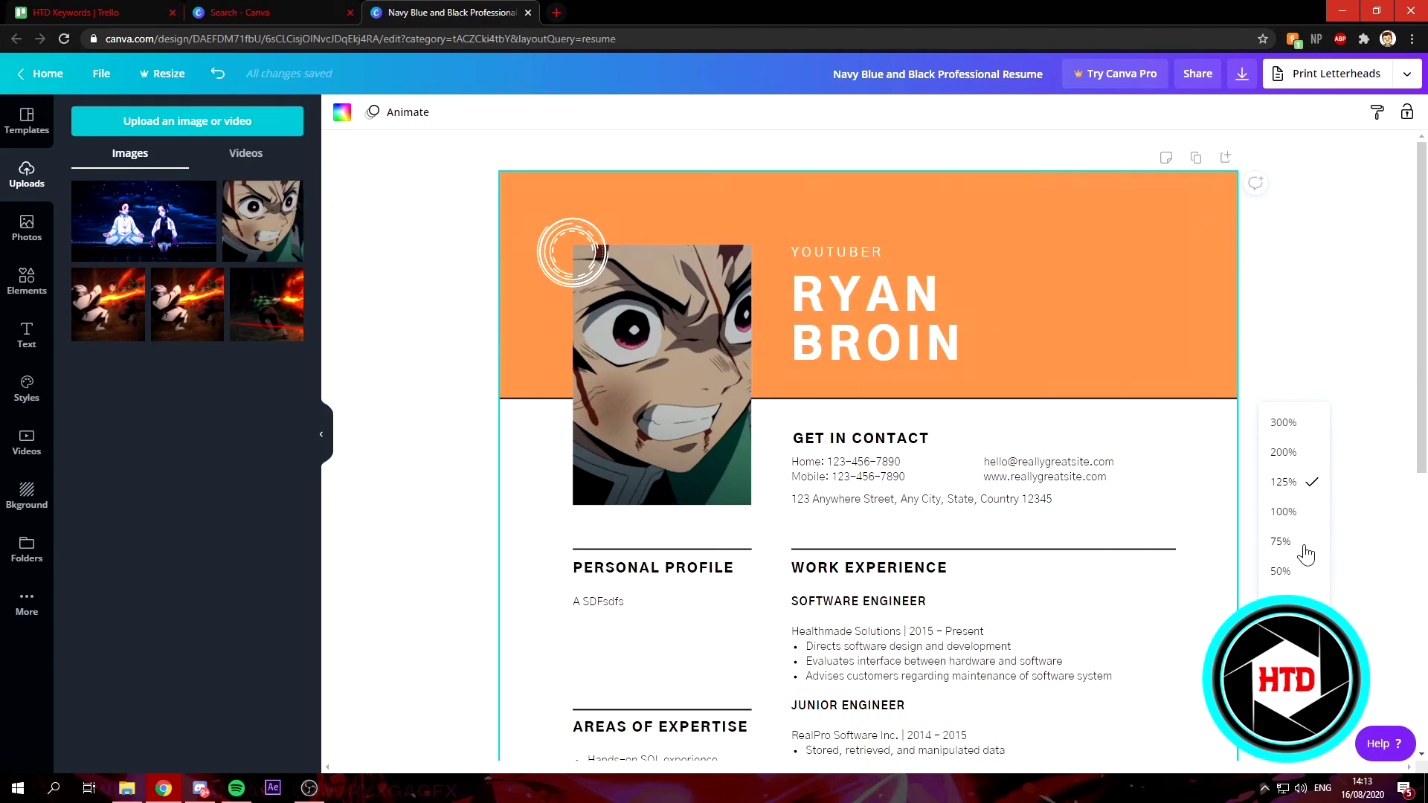
Set the zoom to 75% and scroll back to the top of the resume.
{"action": "left_click", "coordinate": [1305, 551]}
{"action": "scroll", "coordinate": [1074, 491], "scroll_direction": "down", "scroll_amount": 1}
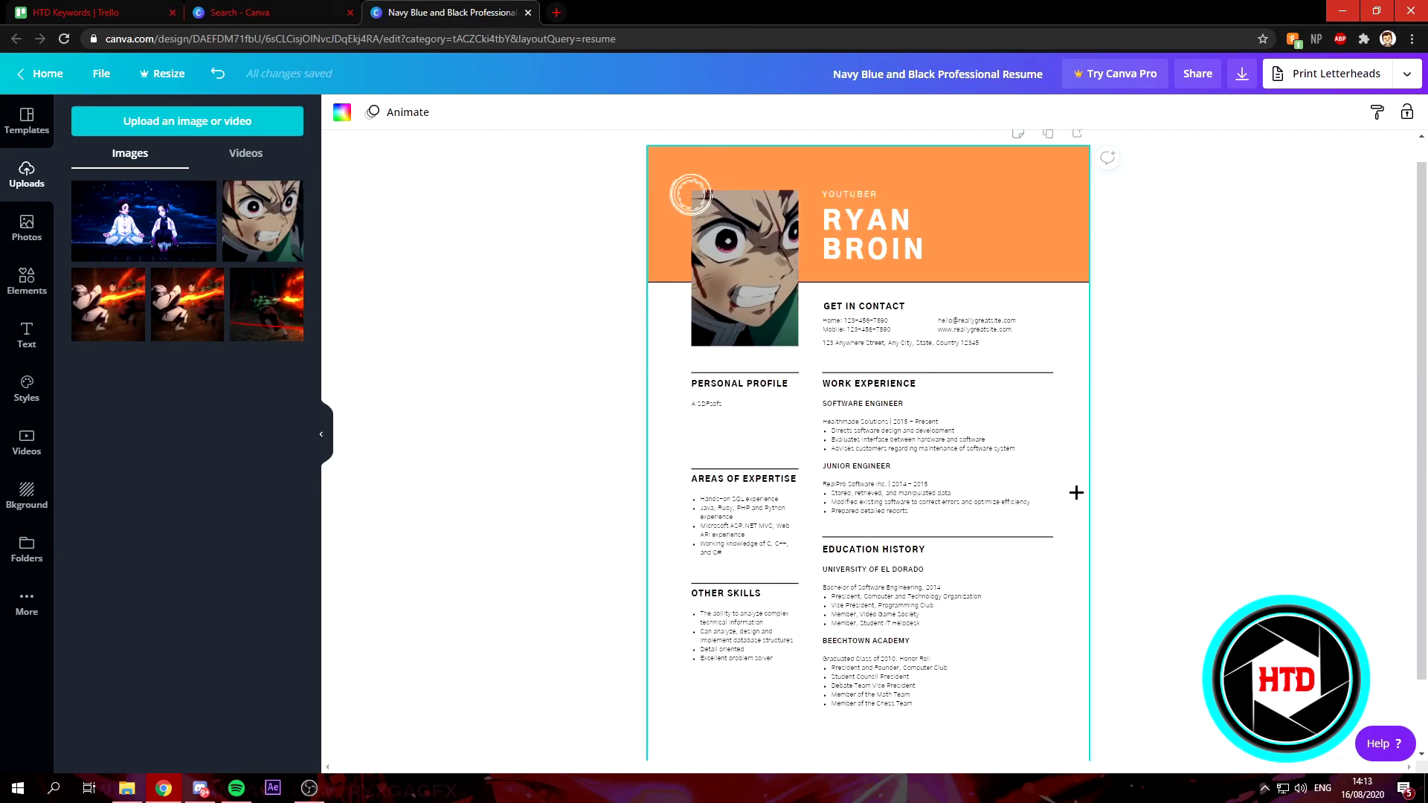
{"action": "scroll", "coordinate": [1076, 493], "scroll_direction": "down", "scroll_amount": 1}
{"action": "scroll", "coordinate": [1076, 492], "scroll_direction": "up", "scroll_amount": 2}
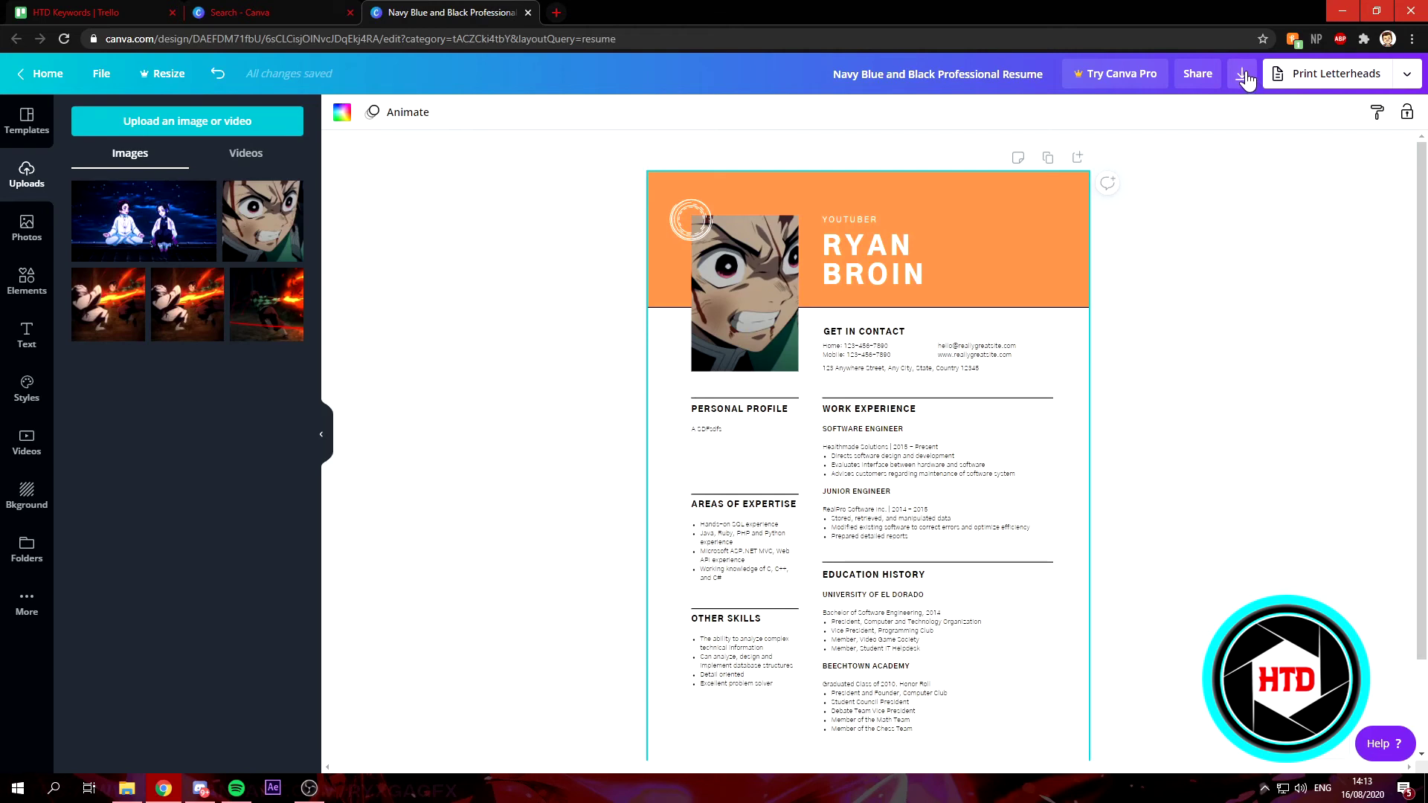
Download the Navy Blue and Black resume with file type PDF Print.
{"action": "left_click", "coordinate": [1242, 75]}
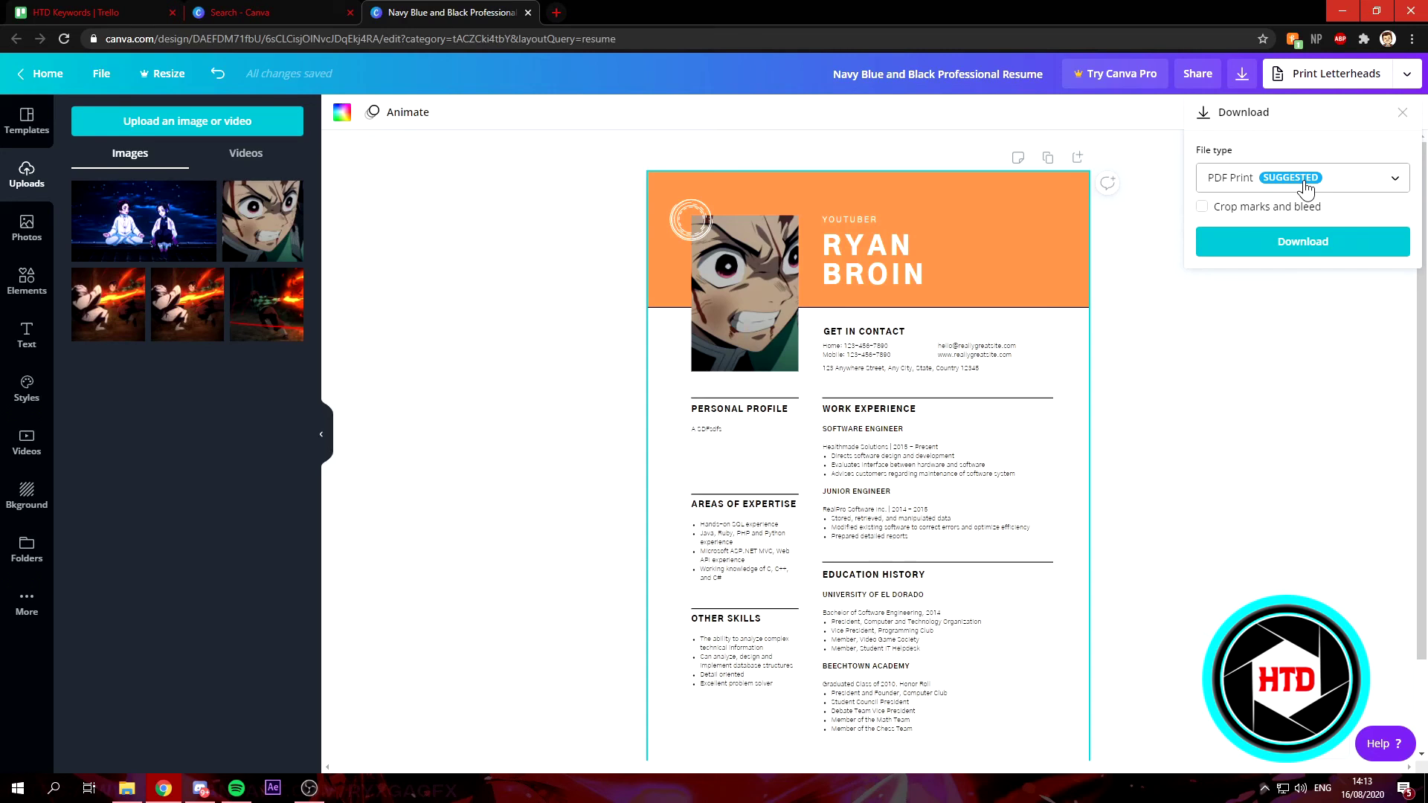
{"action": "left_click", "coordinate": [1307, 190]}
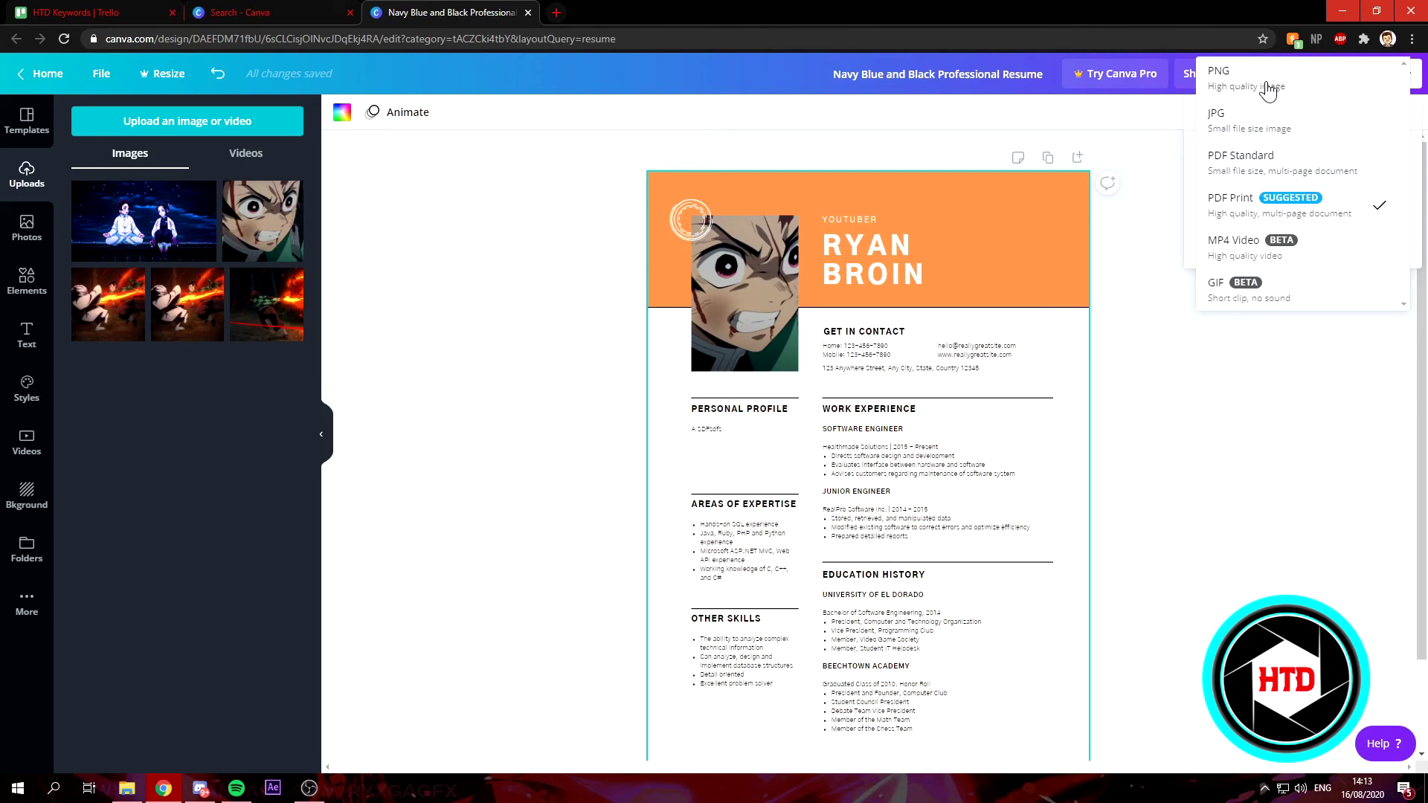
{"action": "left_click", "coordinate": [1373, 223]}
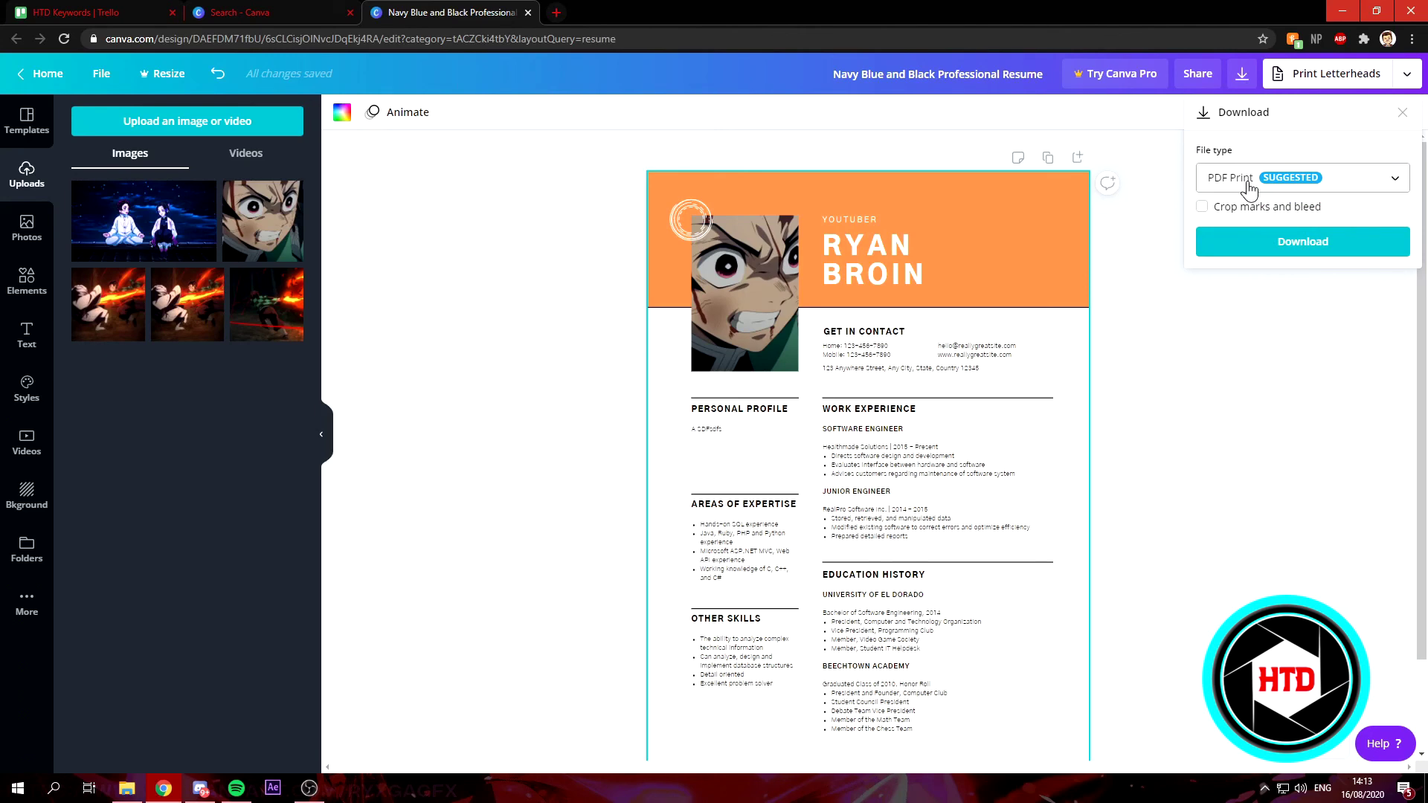
{"action": "left_click", "coordinate": [1332, 251]}
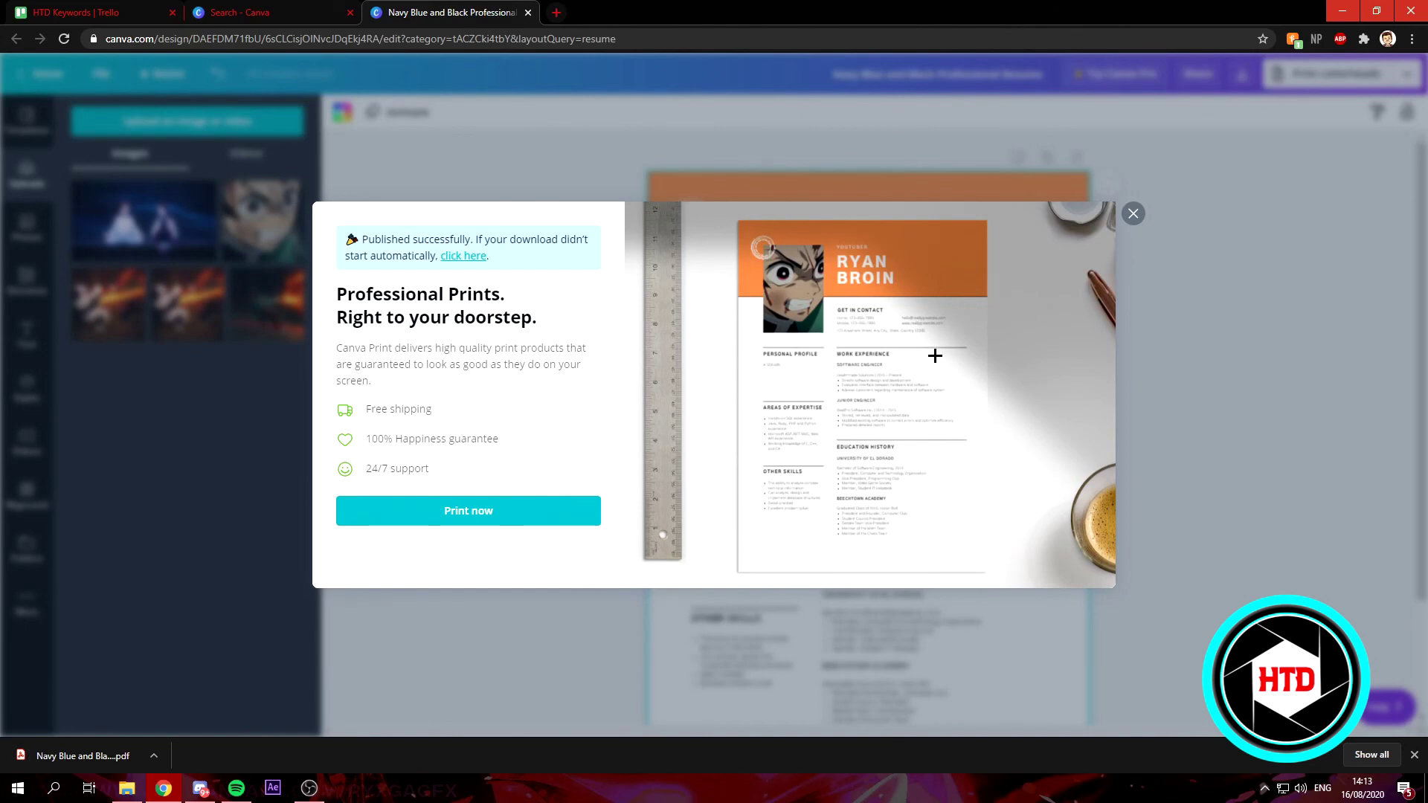
Open the downloaded resume PDF in Chrome and scroll to check the orange header and anime portrait.
{"action": "left_click", "coordinate": [67, 751]}
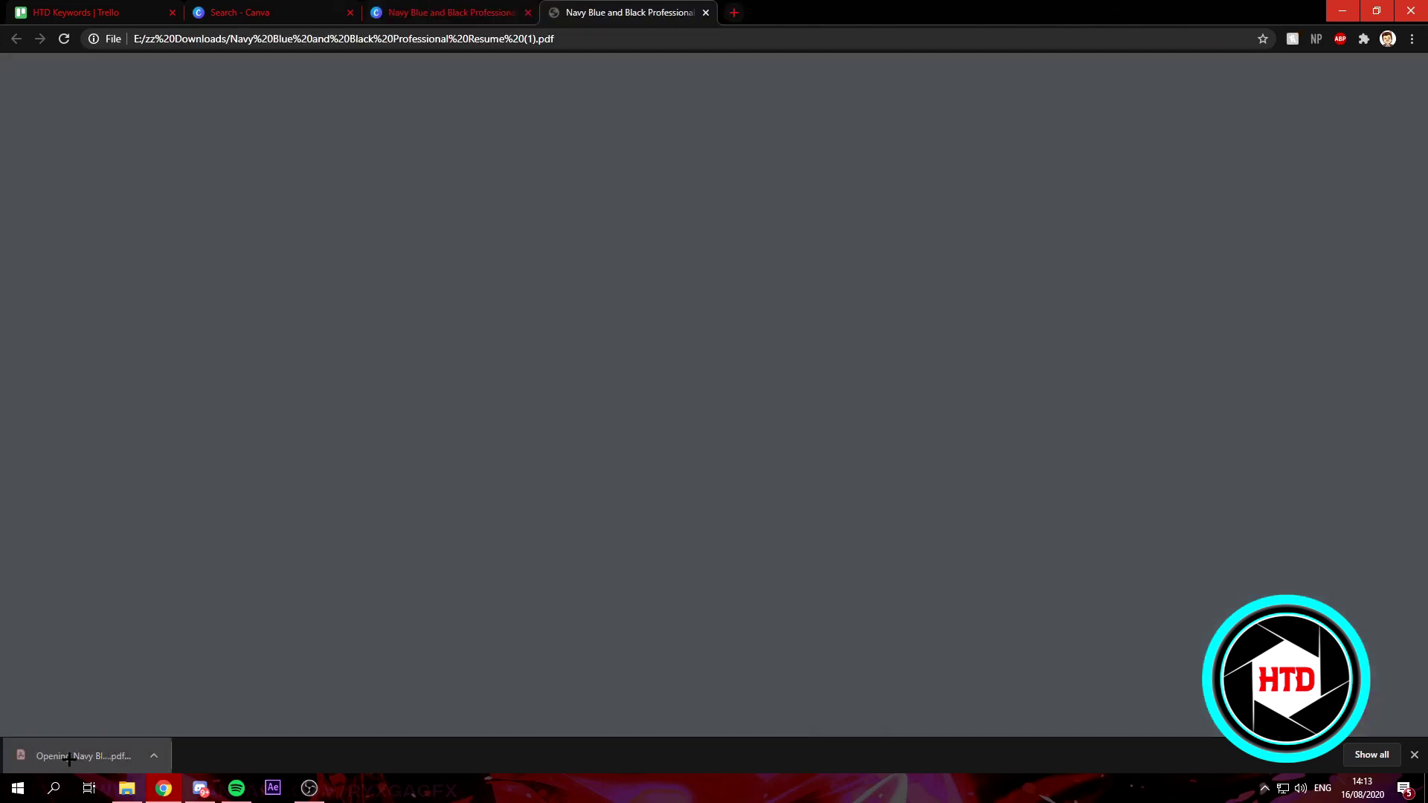
{"action": "scroll", "coordinate": [692, 362], "scroll_direction": "down", "scroll_amount": 3}
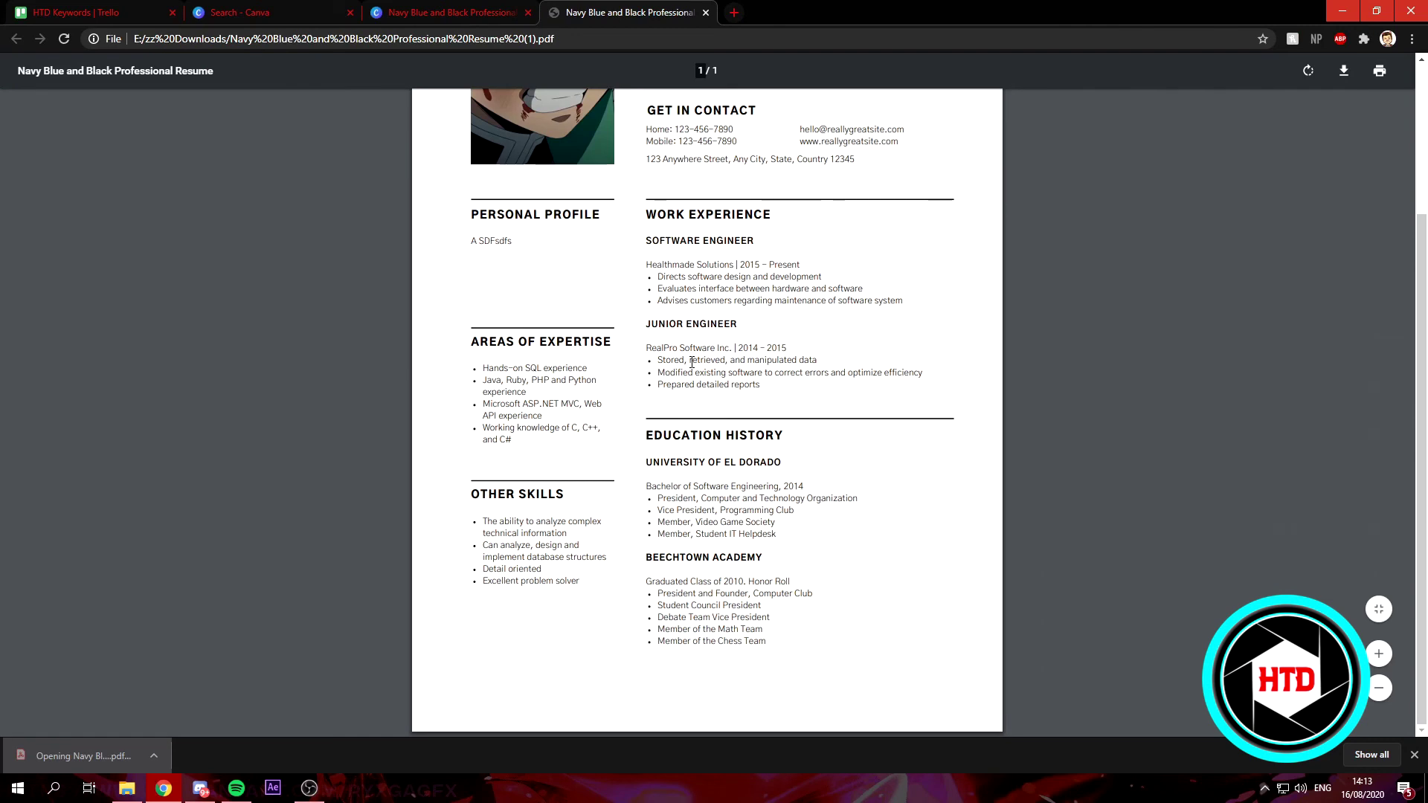
{"action": "scroll", "coordinate": [1007, 519], "scroll_direction": "up", "scroll_amount": 2}
{"action": "scroll", "coordinate": [1007, 516], "scroll_direction": "down", "scroll_amount": 2}
{"action": "scroll", "coordinate": [1009, 529], "scroll_direction": "up", "scroll_amount": 1}
{"action": "scroll", "coordinate": [1009, 529], "scroll_direction": "up", "scroll_amount": 3}
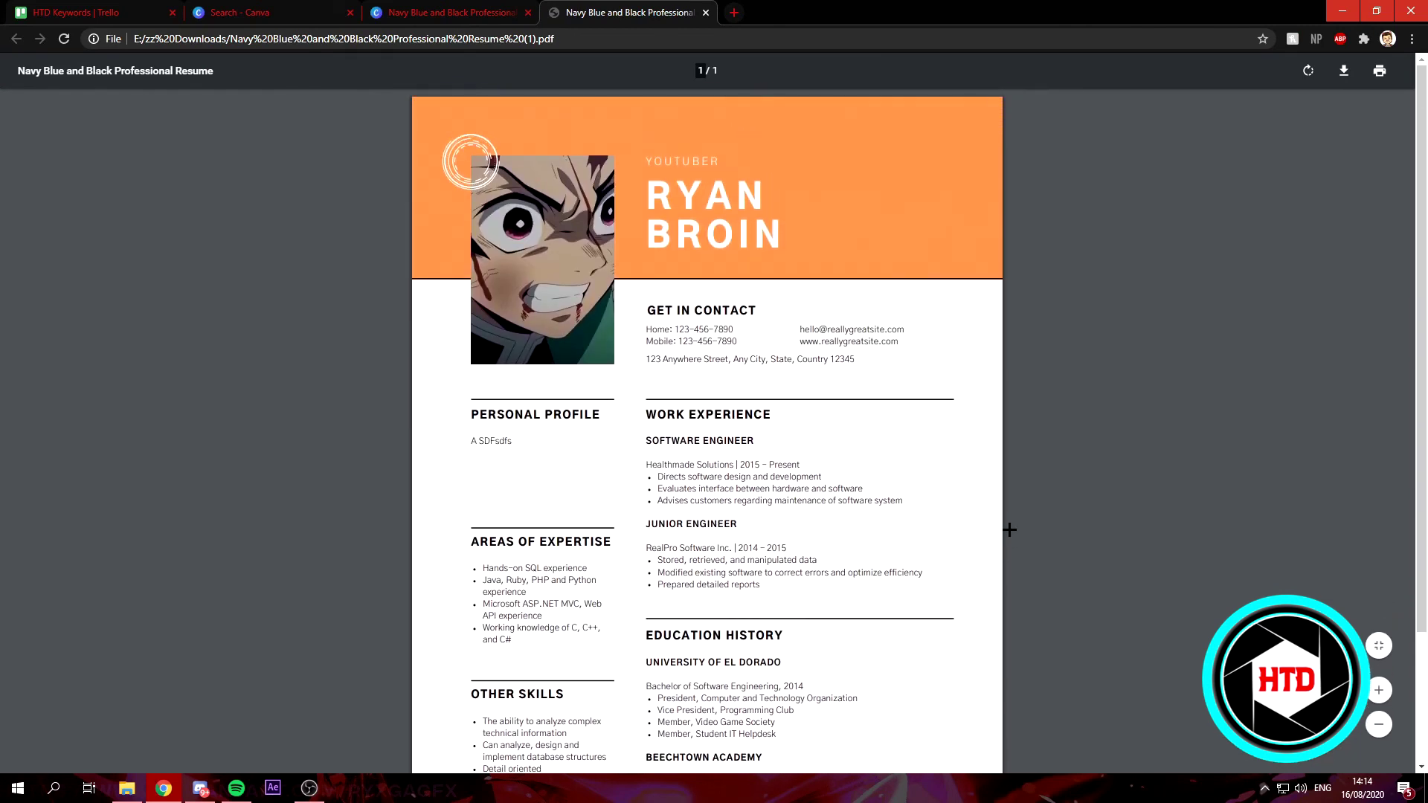